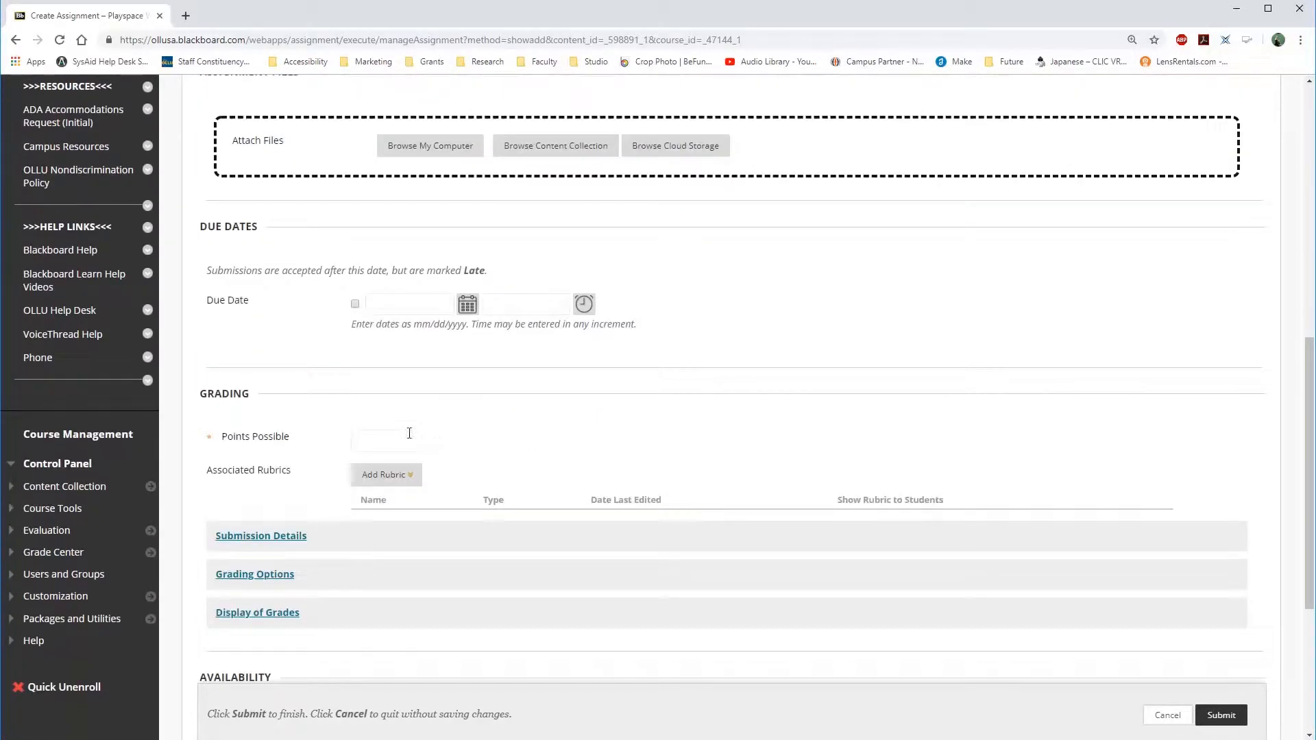
# Step: Set the assignment's points possible to 100 and submit the new assignment
pyautogui.click(409, 434)
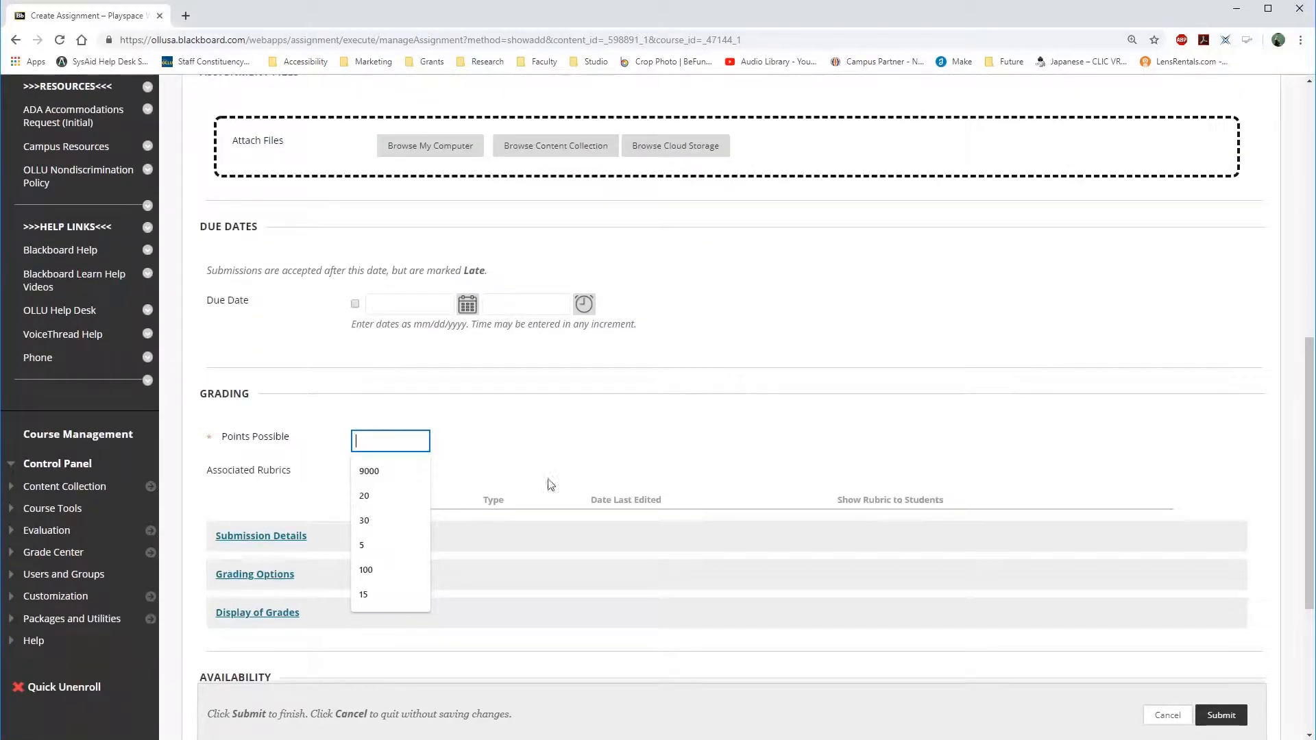
pyautogui.click(401, 571)
pyautogui.click(610, 440)
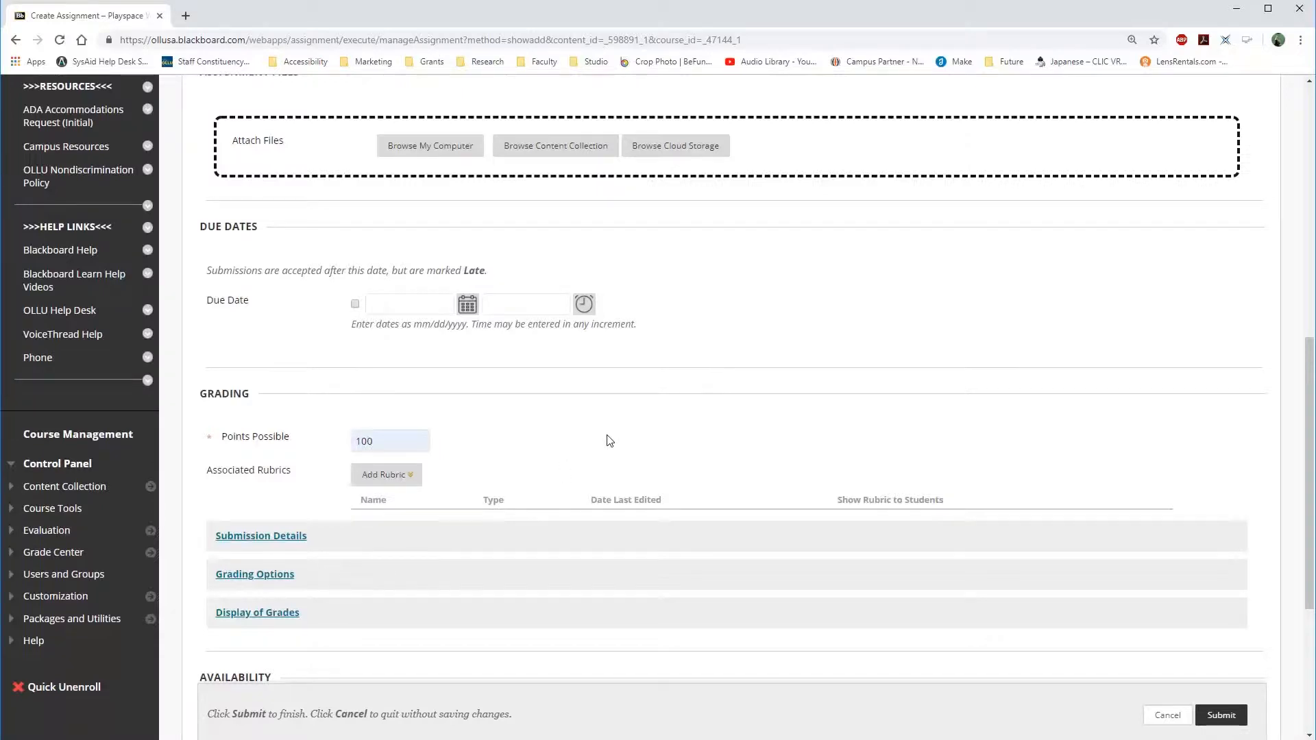
pyautogui.scroll(-4, 607, 441)
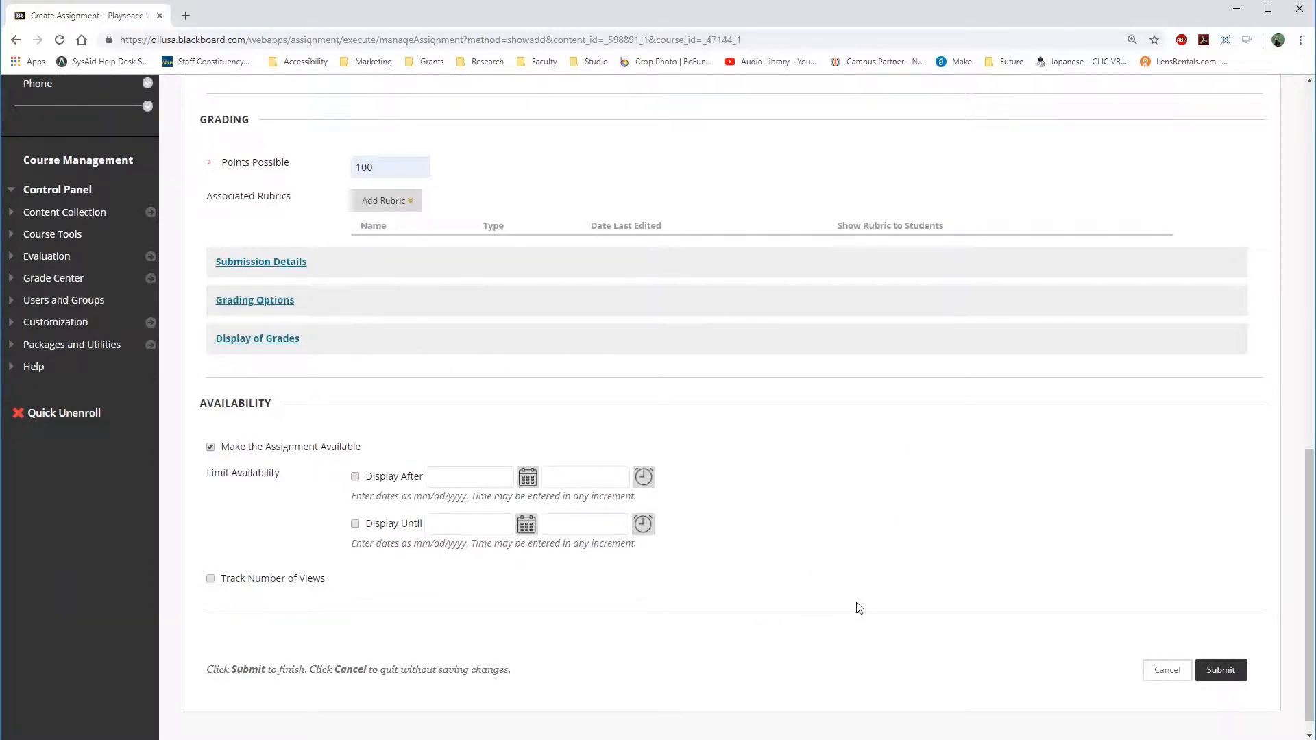
pyautogui.scroll(-1, 859, 608)
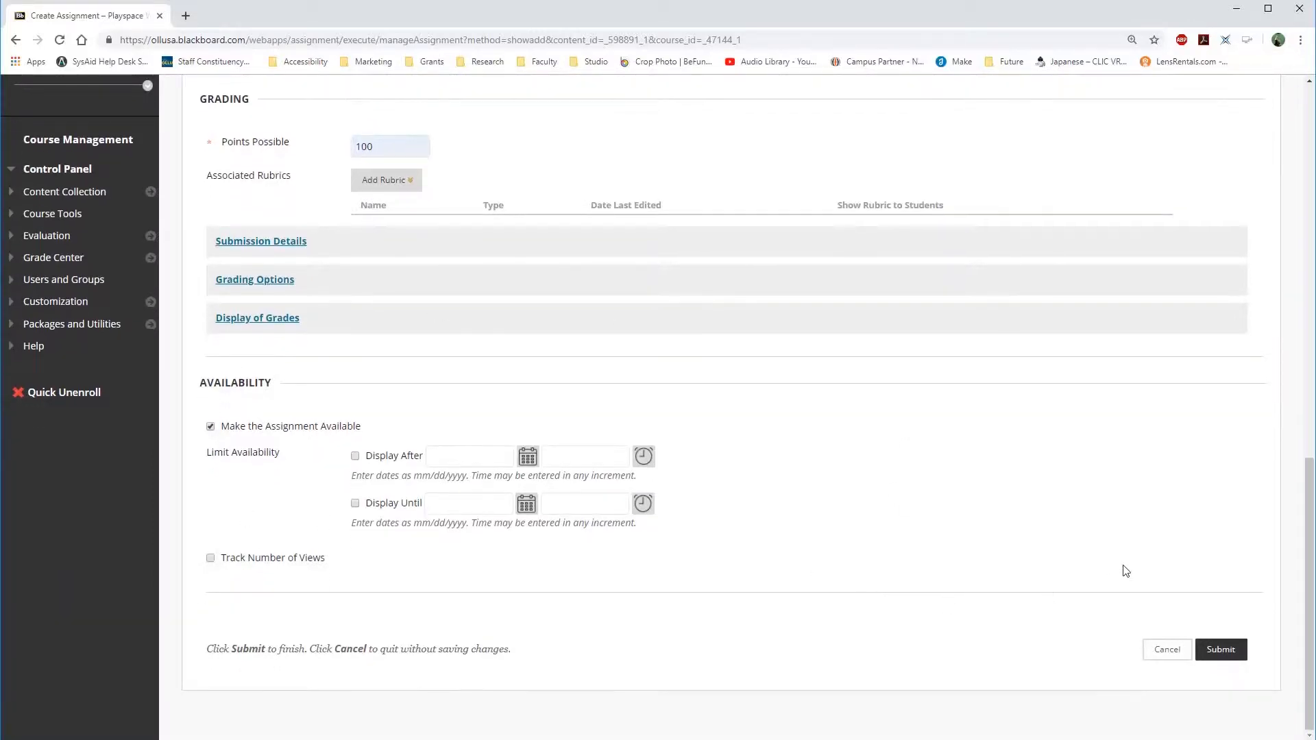
pyautogui.click(1234, 652)
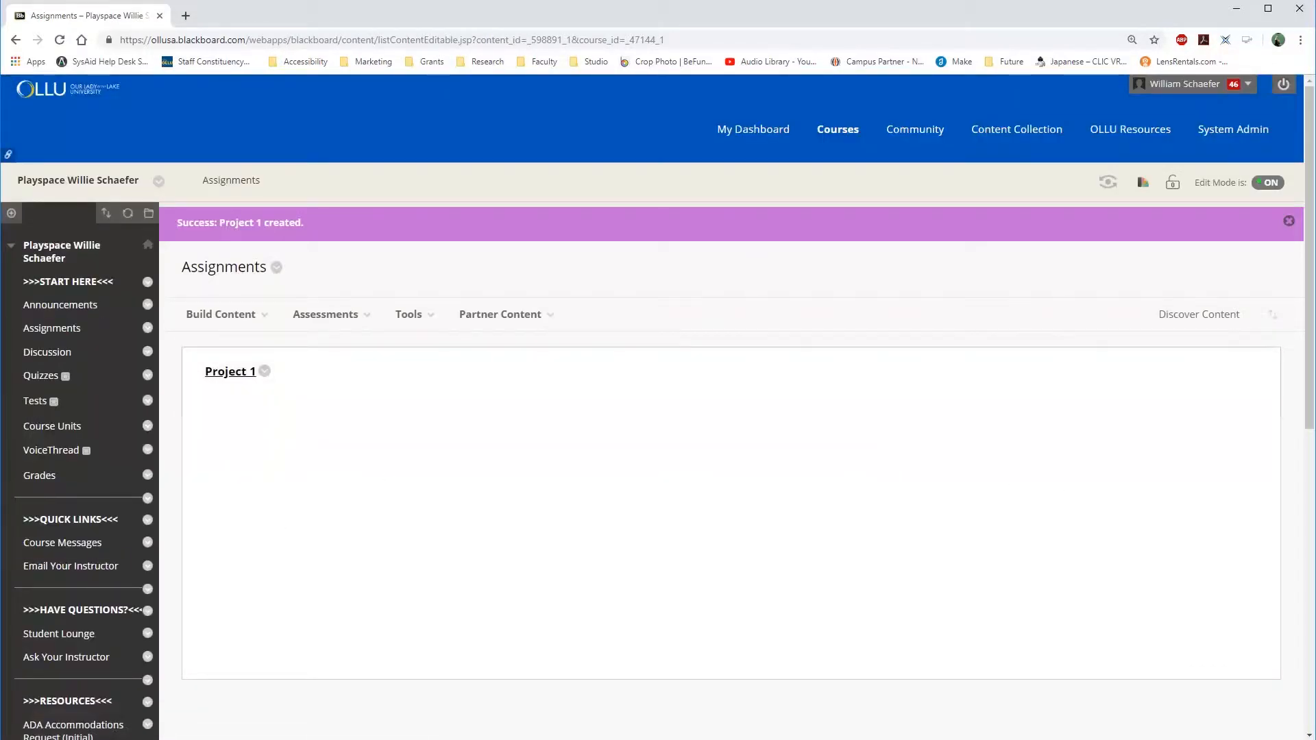
# Step: Open the Full Grade Center from the course management controls
pyautogui.scroll(-9, 71, 583)
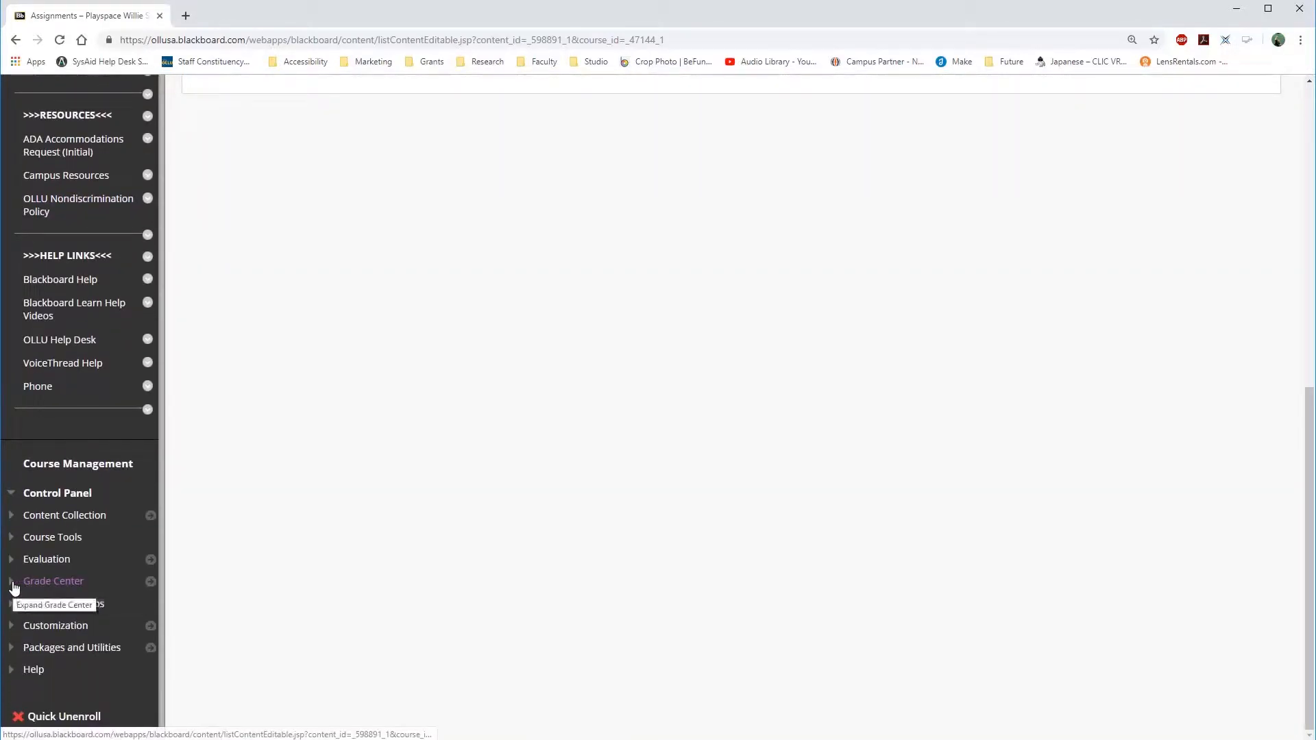
pyautogui.click(13, 584)
pyautogui.click(64, 616)
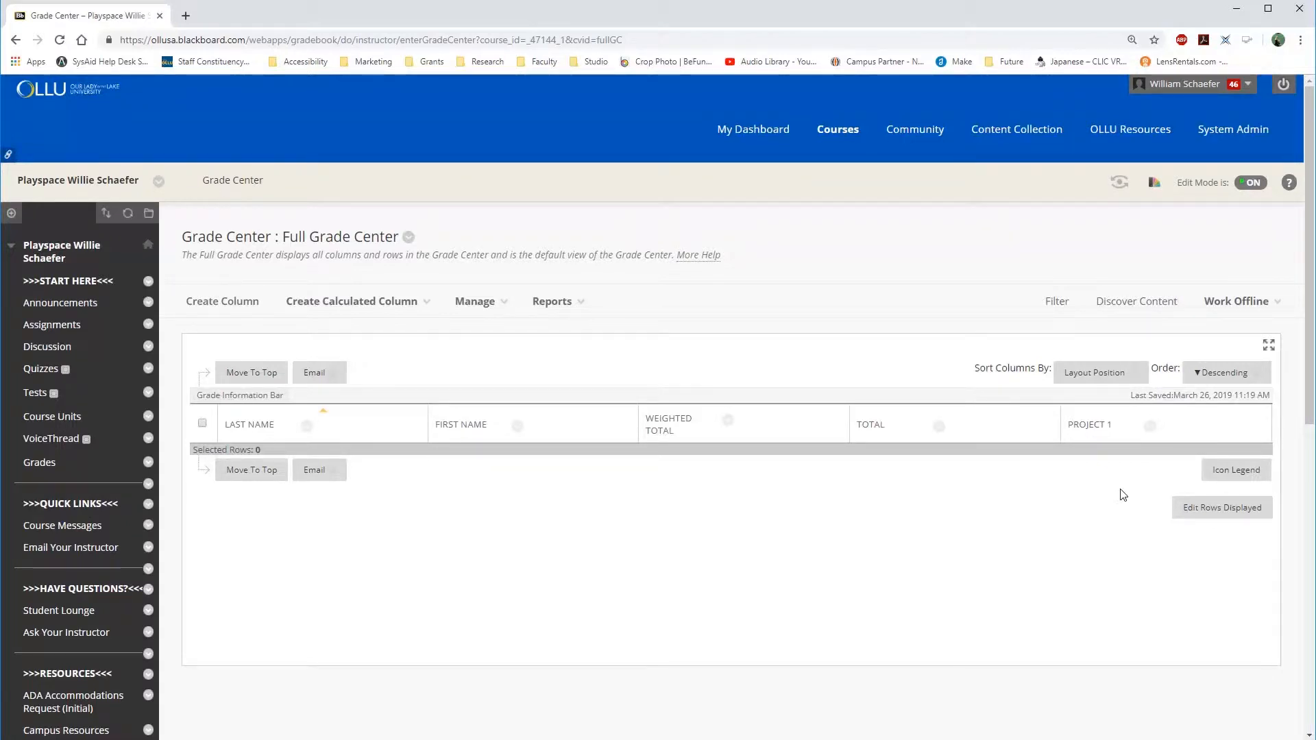
# Step: View the quick column information for the Project 1 column and close it
pyautogui.click(1150, 426)
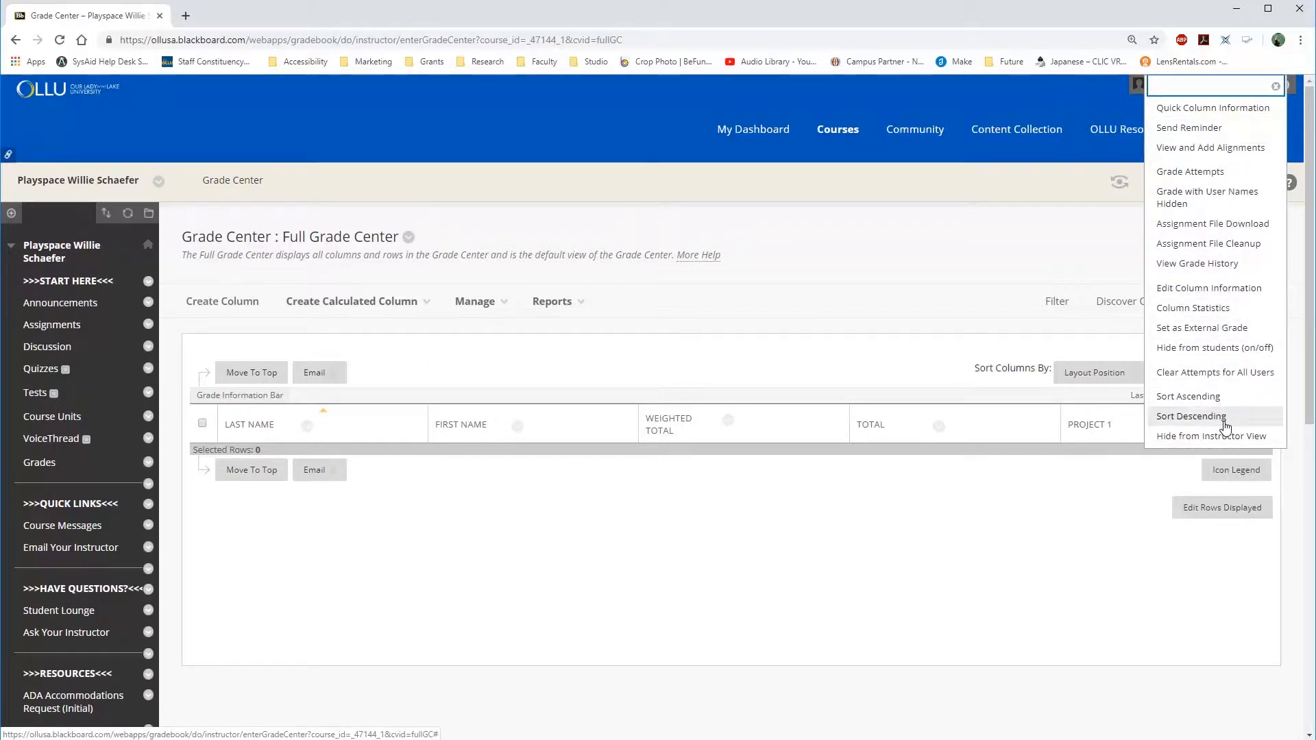
pyautogui.click(1253, 114)
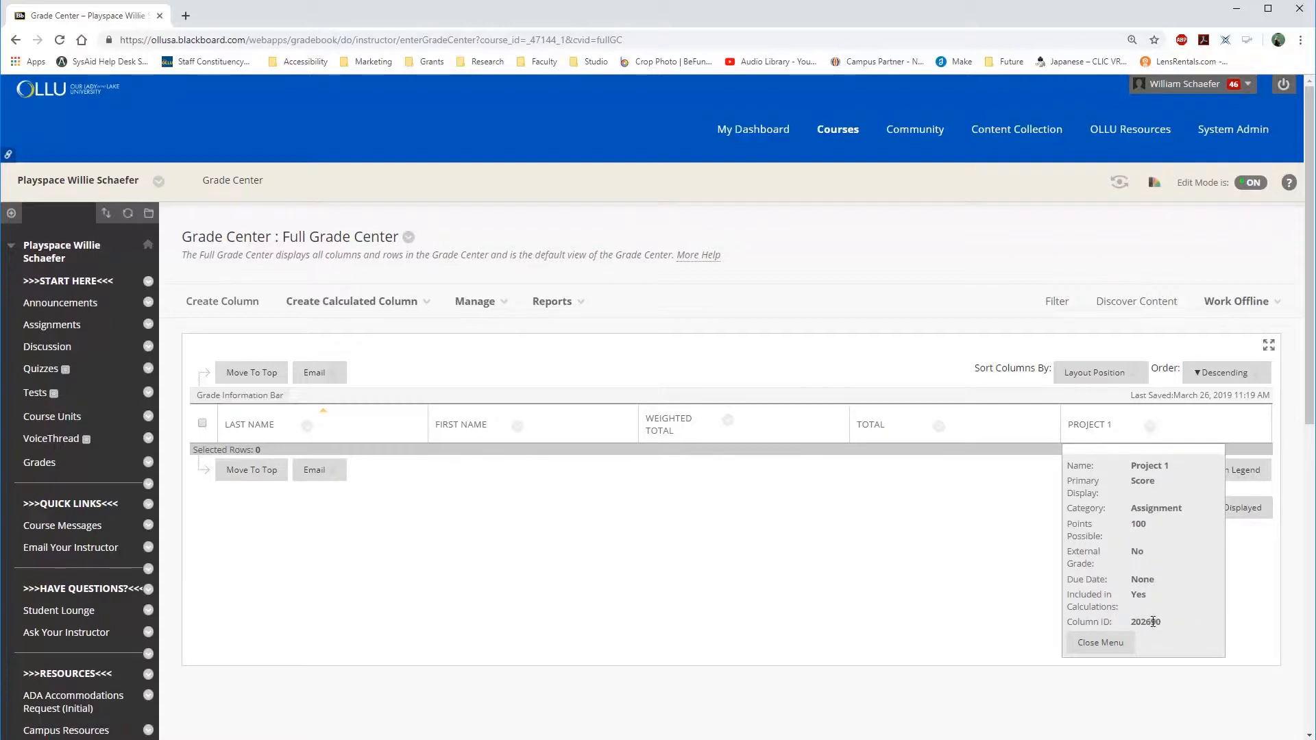
pyautogui.click(1076, 643)
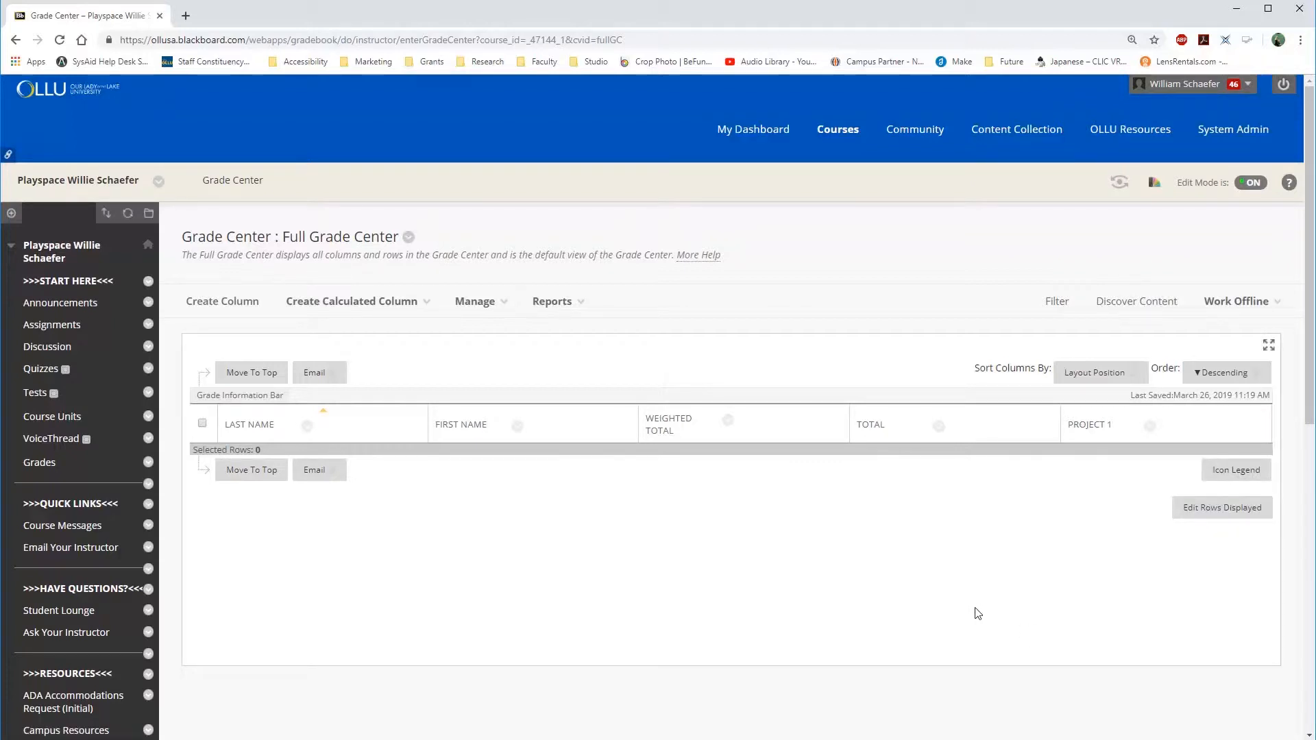
# Step: Open the Project 1 column for editing and look over its name and description fields
pyautogui.click(1150, 427)
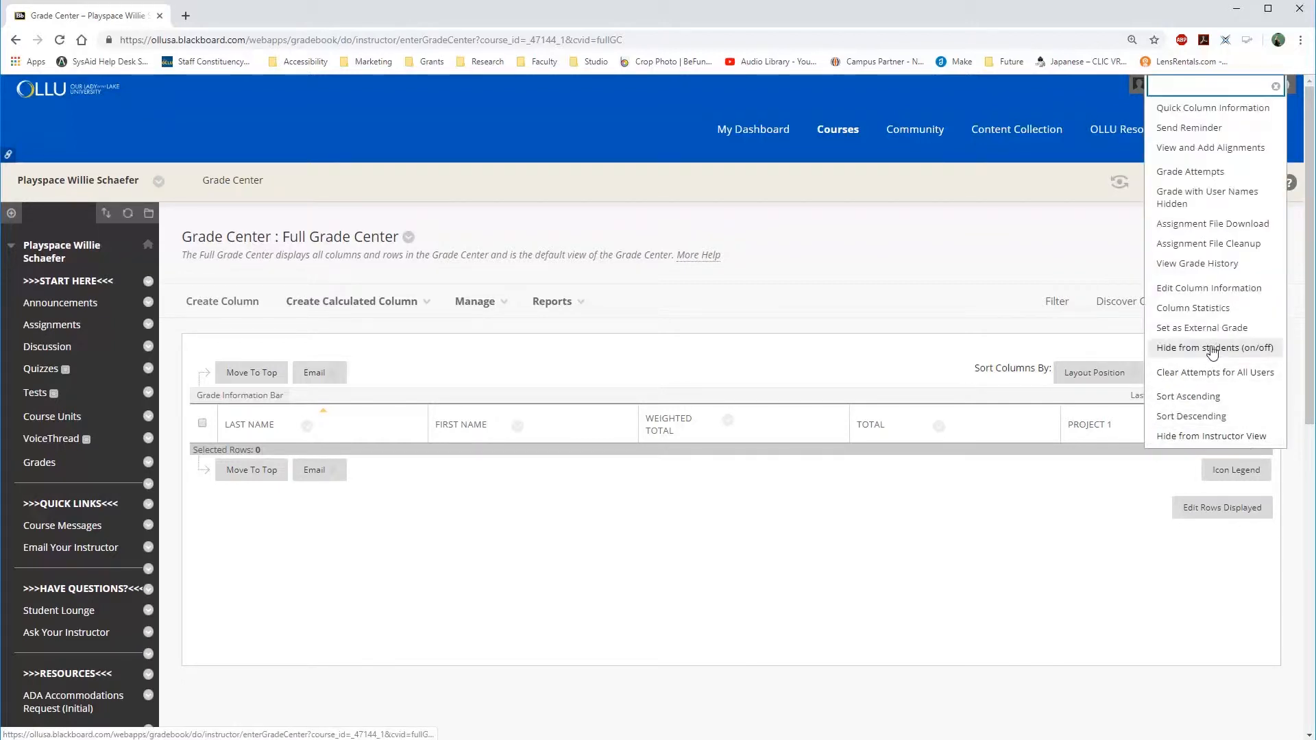
pyautogui.click(1274, 291)
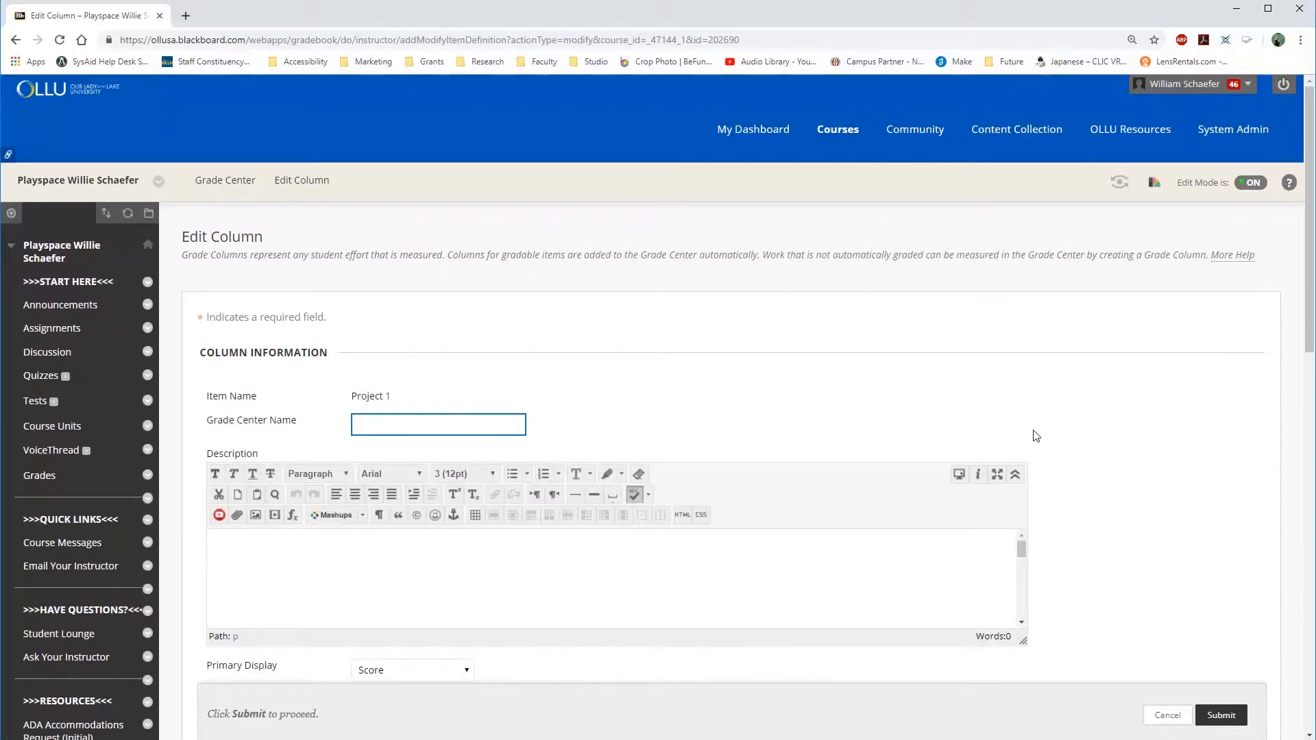
pyautogui.scroll(-2, 631, 405)
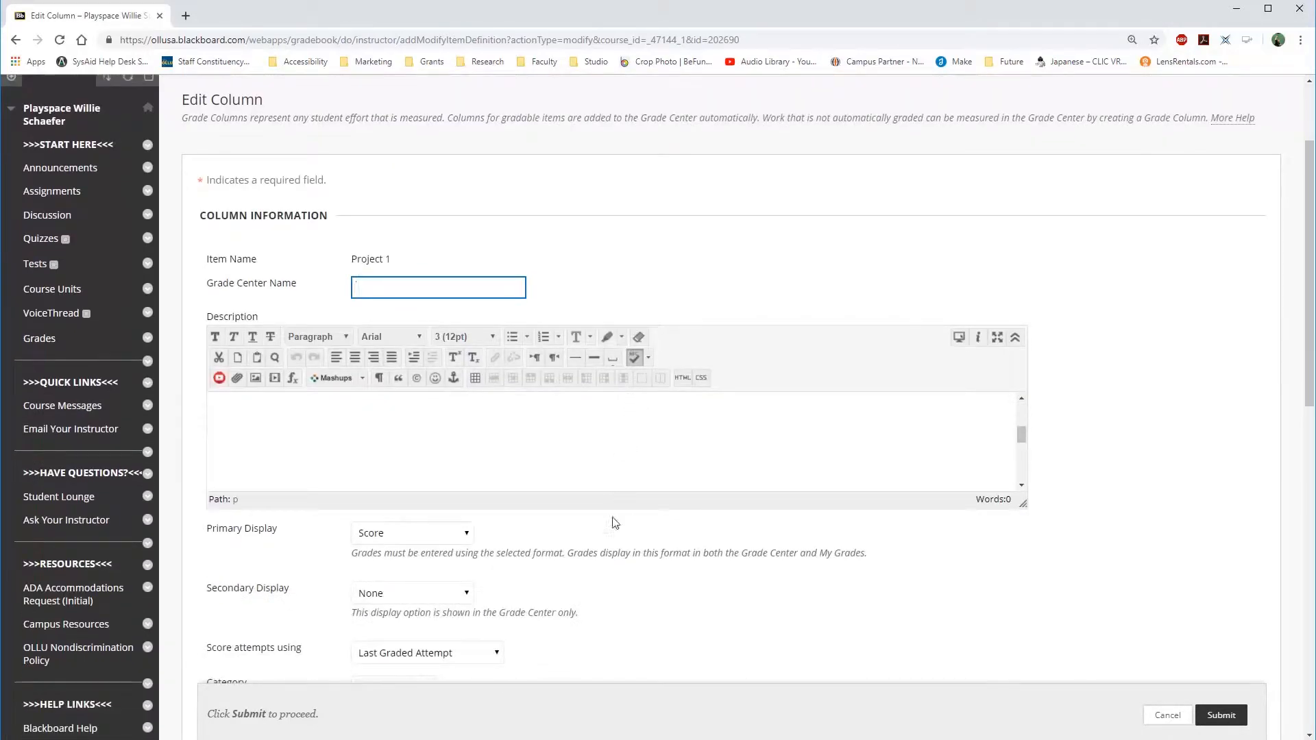
pyautogui.scroll(-2, 615, 523)
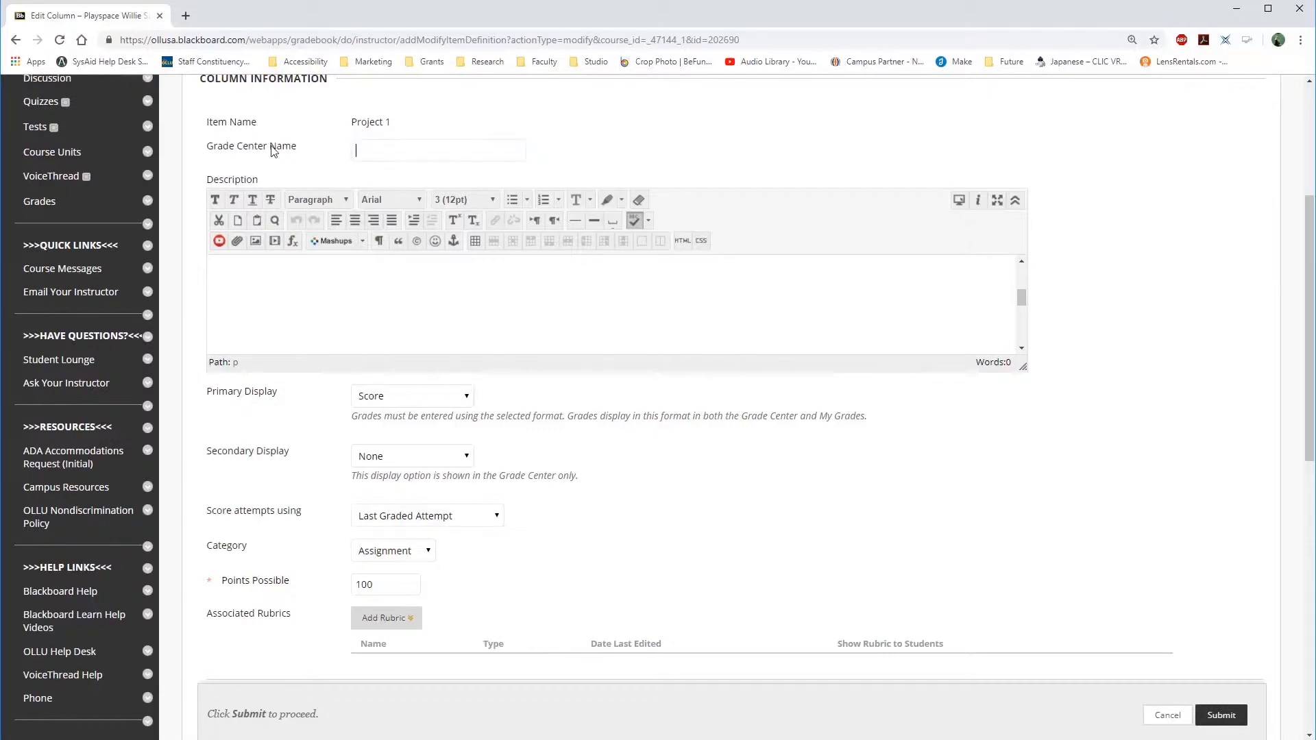
pyautogui.scroll(1, 625, 194)
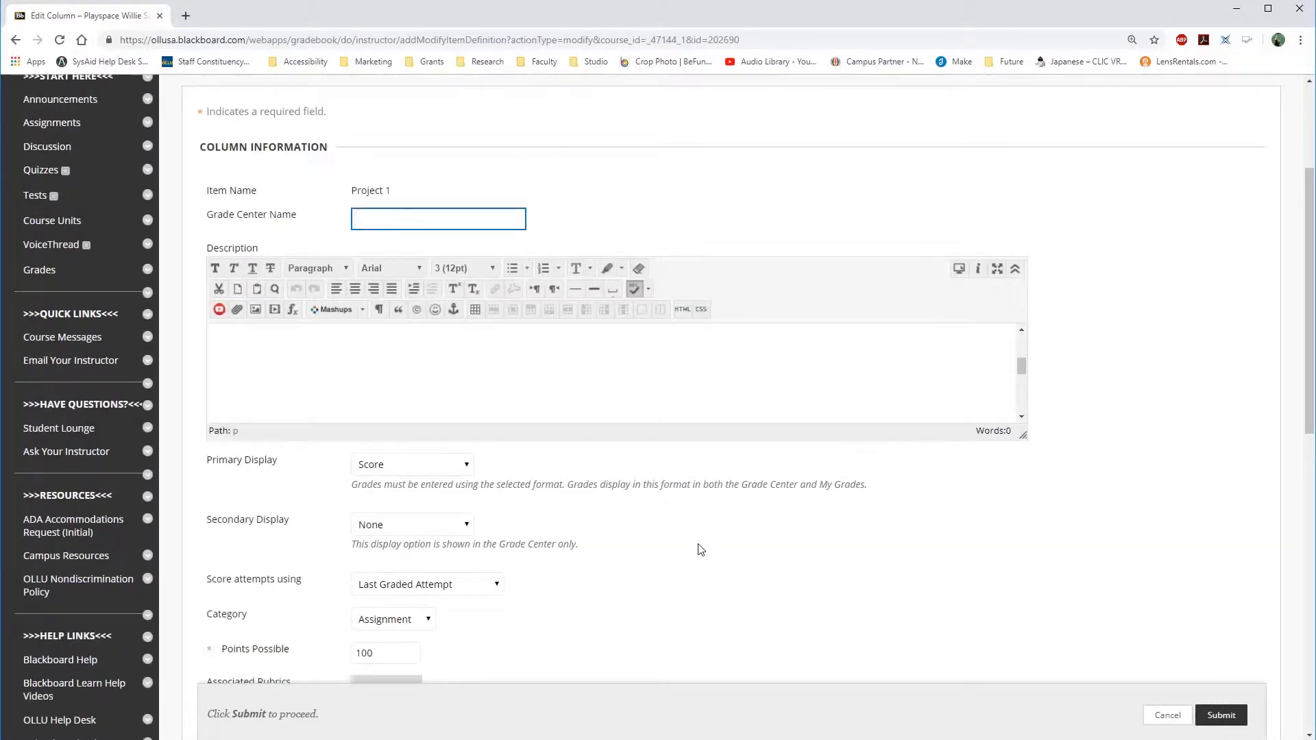
pyautogui.scroll(-3, 699, 548)
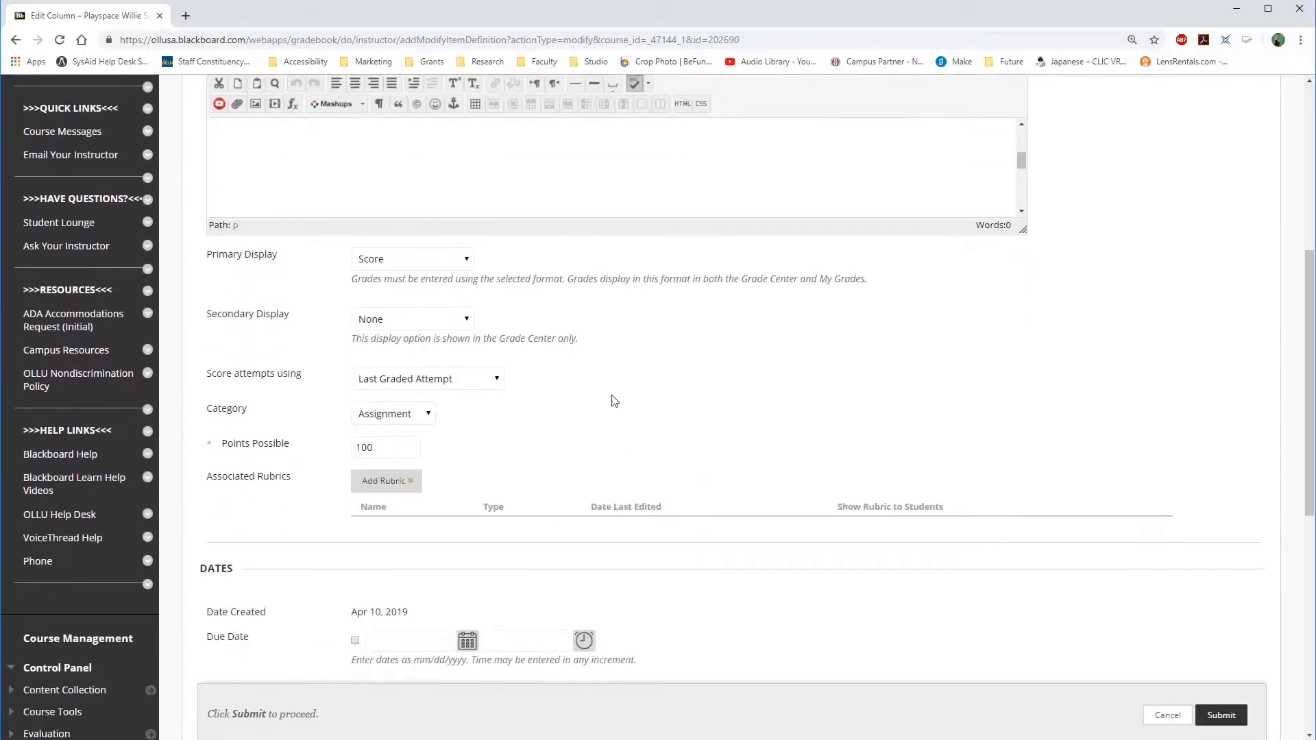
# Step: Review the primary and secondary display choices, keeping Score as primary and None as secondary
pyautogui.click(467, 260)
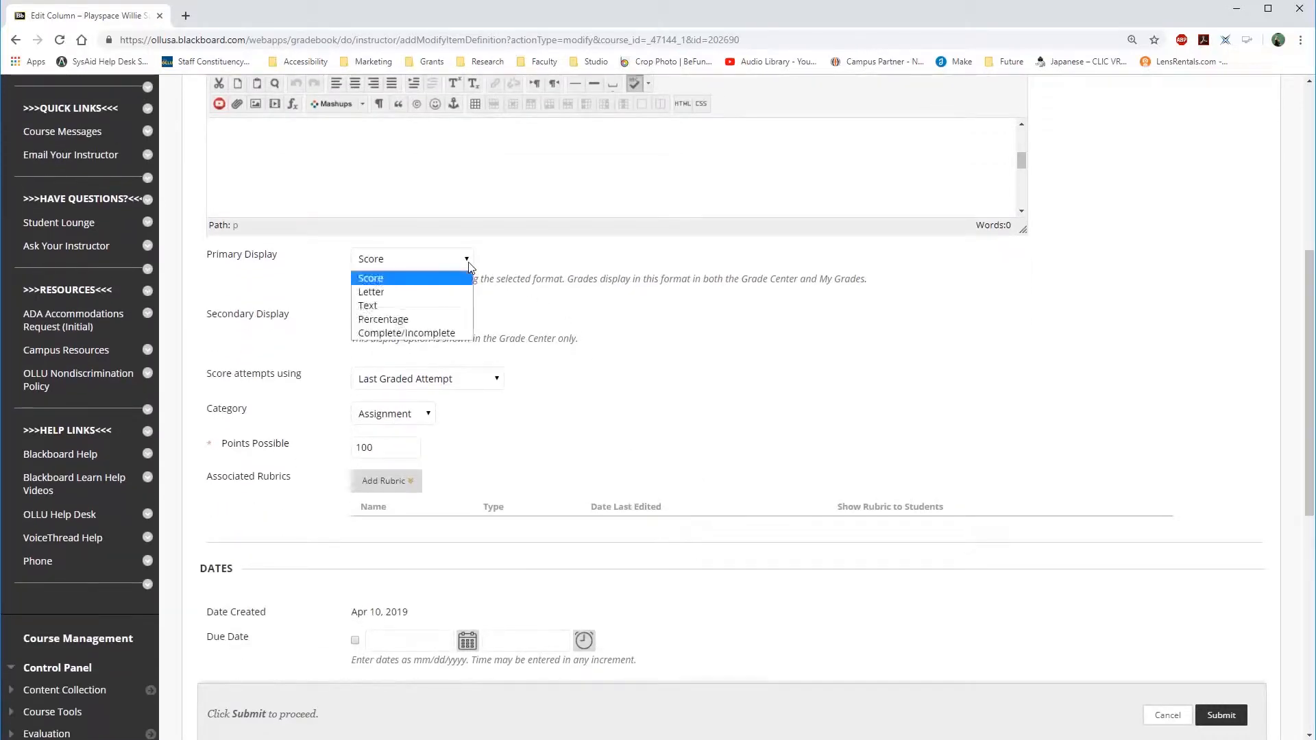
pyautogui.click(548, 259)
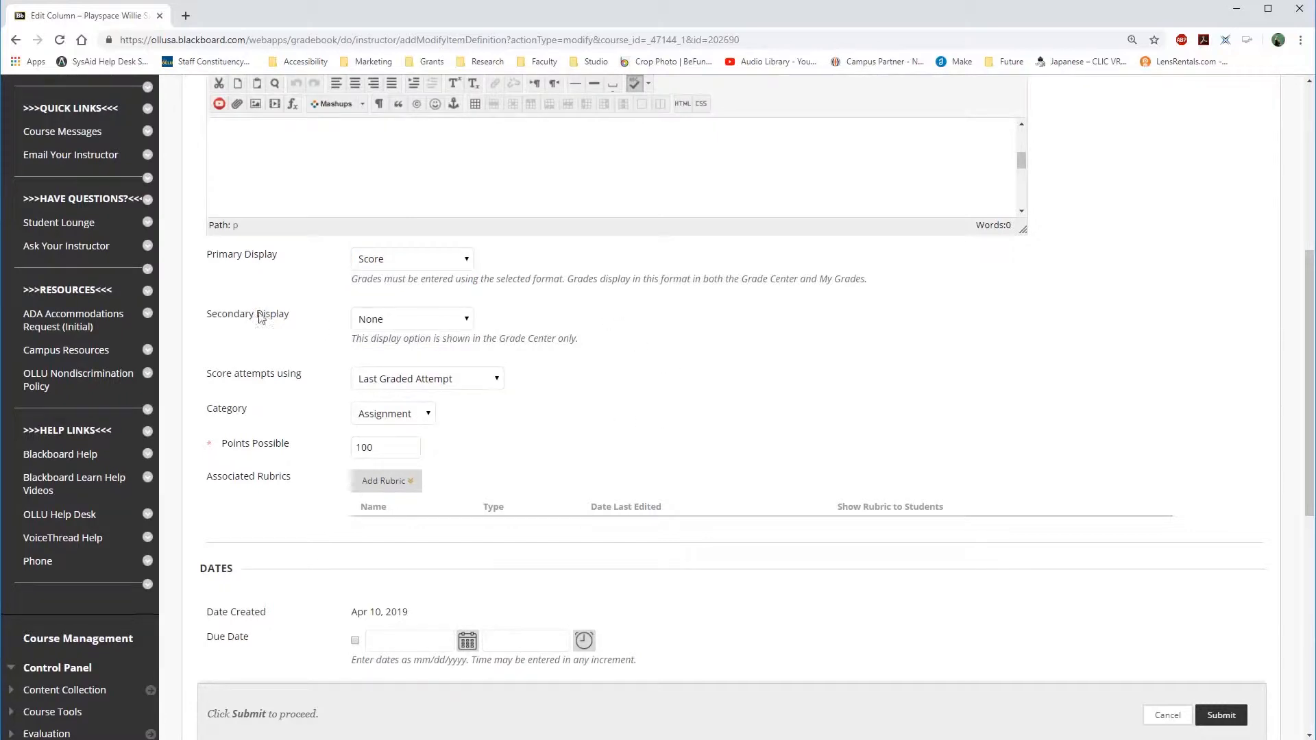
pyautogui.click(468, 321)
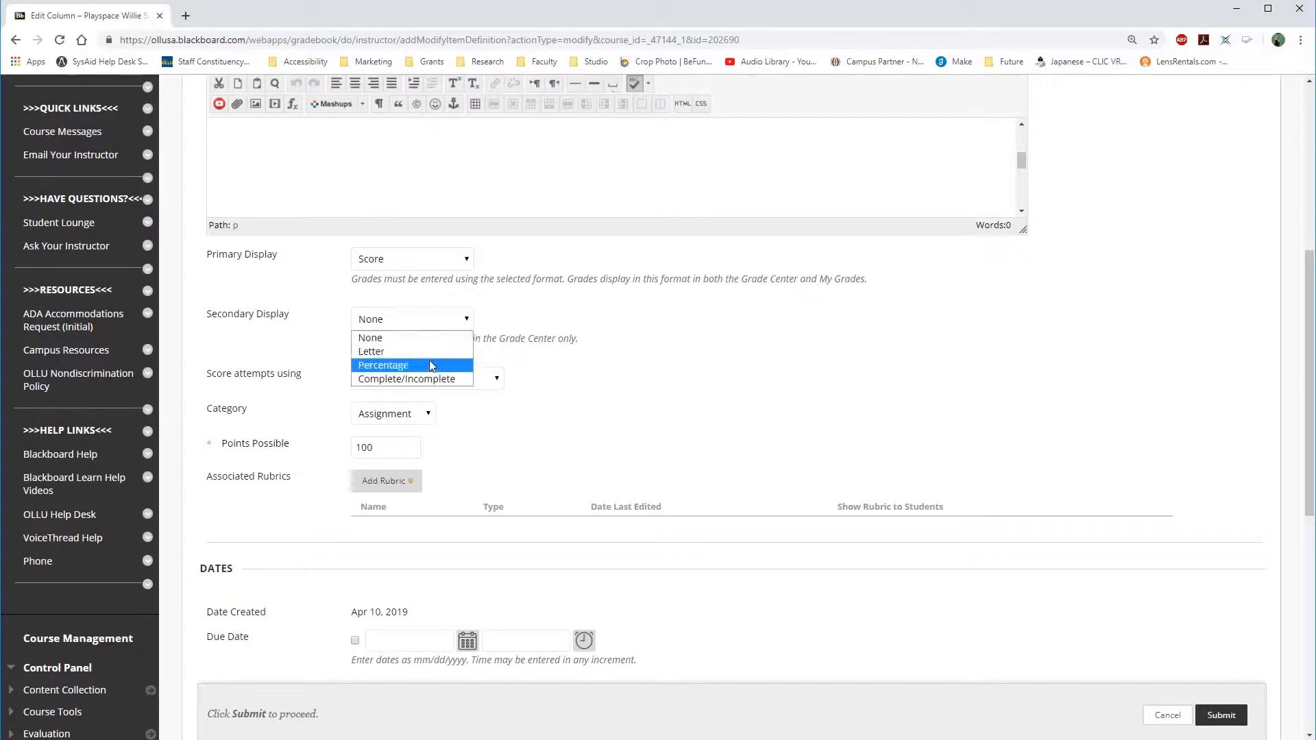
pyautogui.click(433, 339)
pyautogui.scroll(-1, 596, 285)
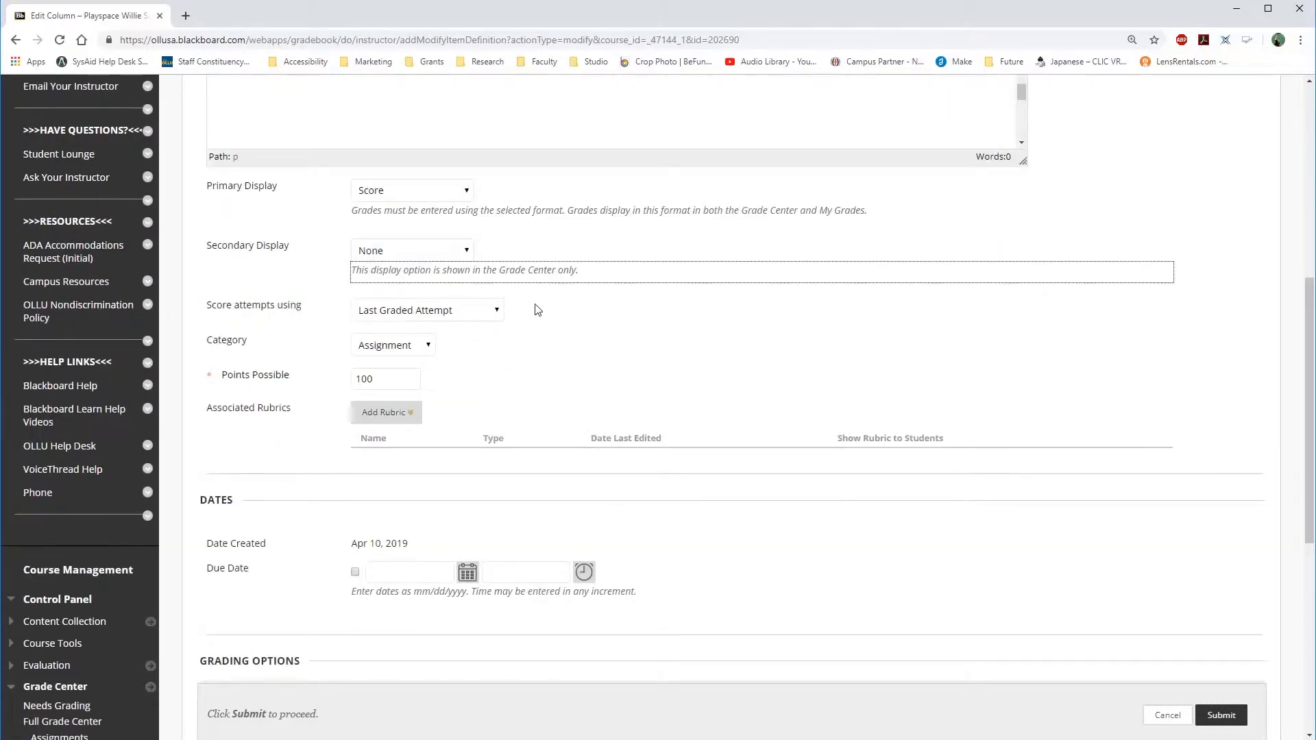
# Step: Review the choices for scoring attempts and the column category, keeping Last Graded Attempt and Assignment
pyautogui.click(499, 312)
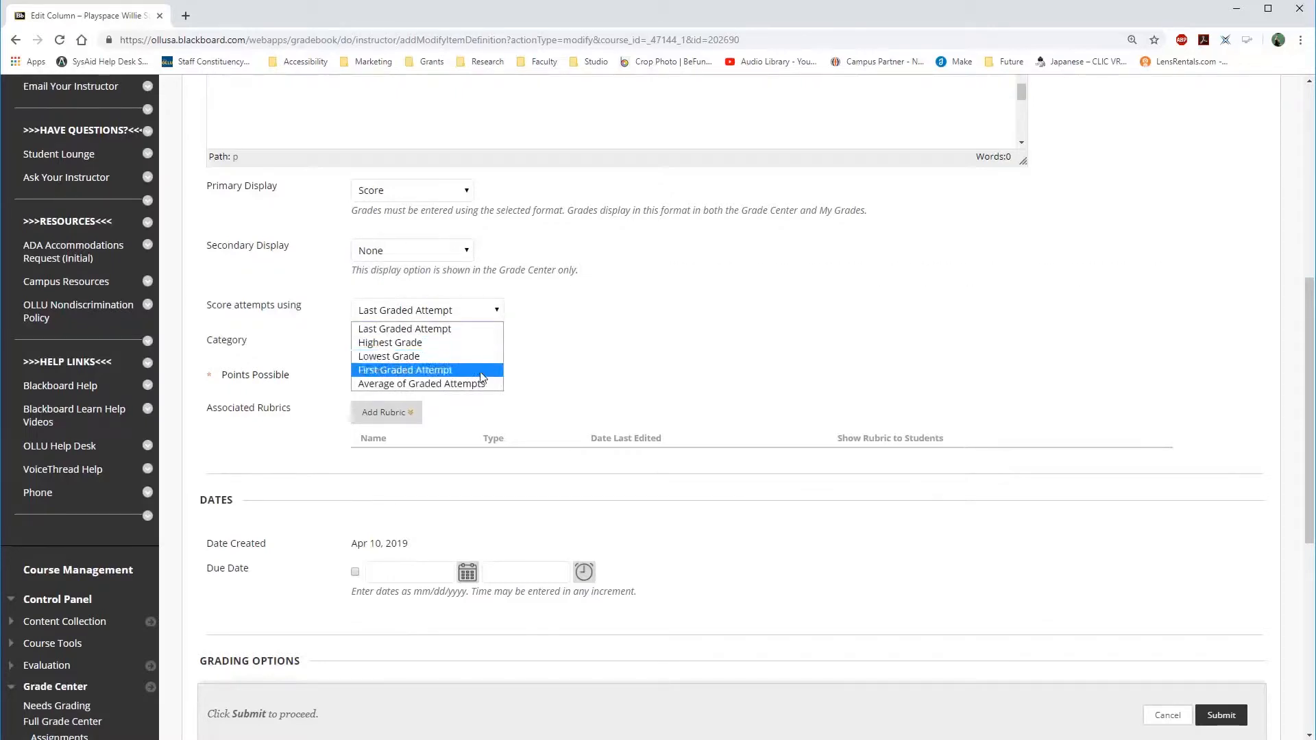
pyautogui.click(594, 377)
pyautogui.scroll(-2, 593, 377)
pyautogui.click(430, 208)
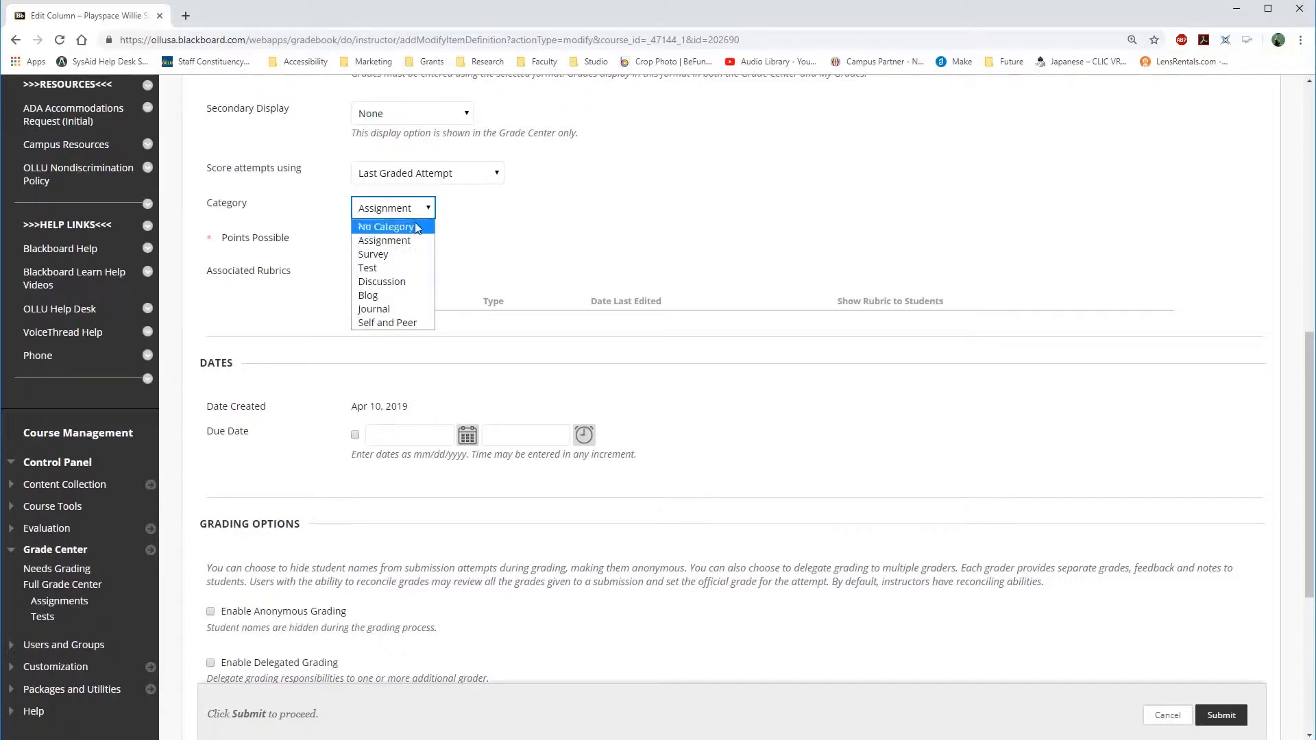
pyautogui.click(515, 230)
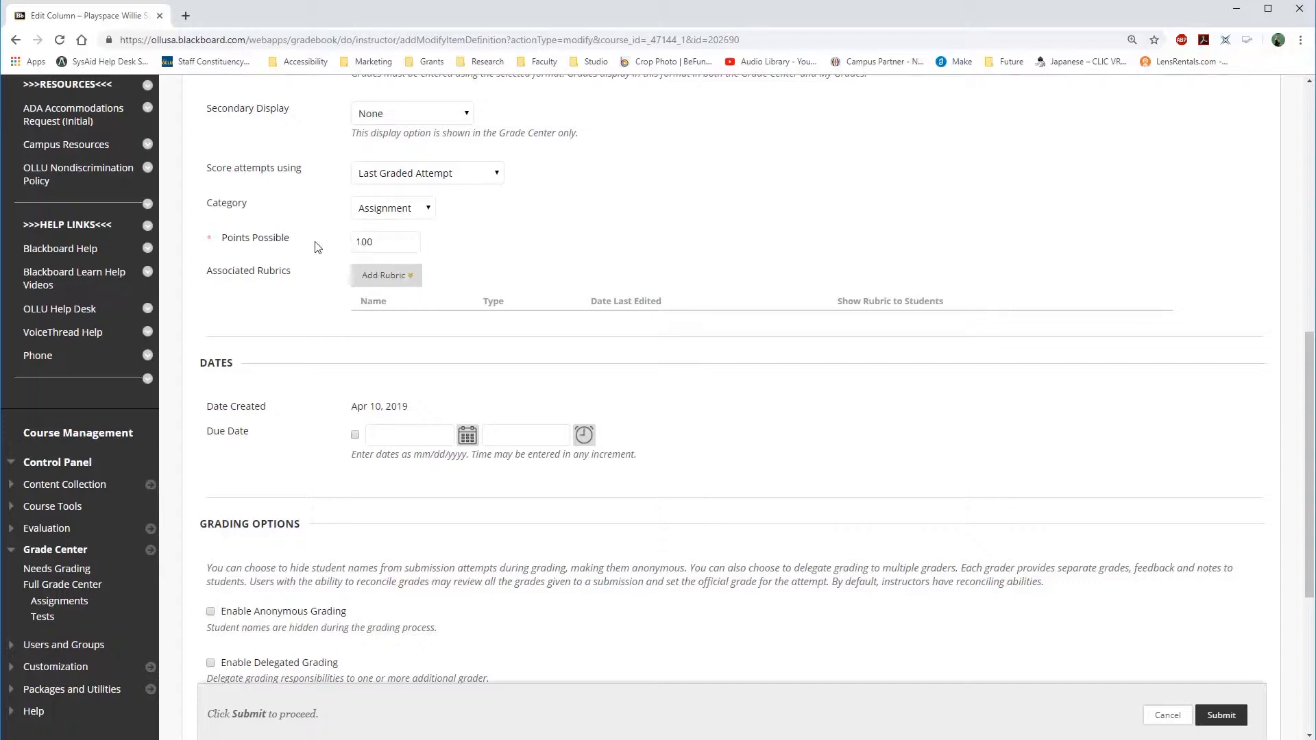
# Step: Check the column's rubric, due date, grading and visibility options, and submit the Project 1 column settings
pyautogui.scroll(-1, 319, 246)
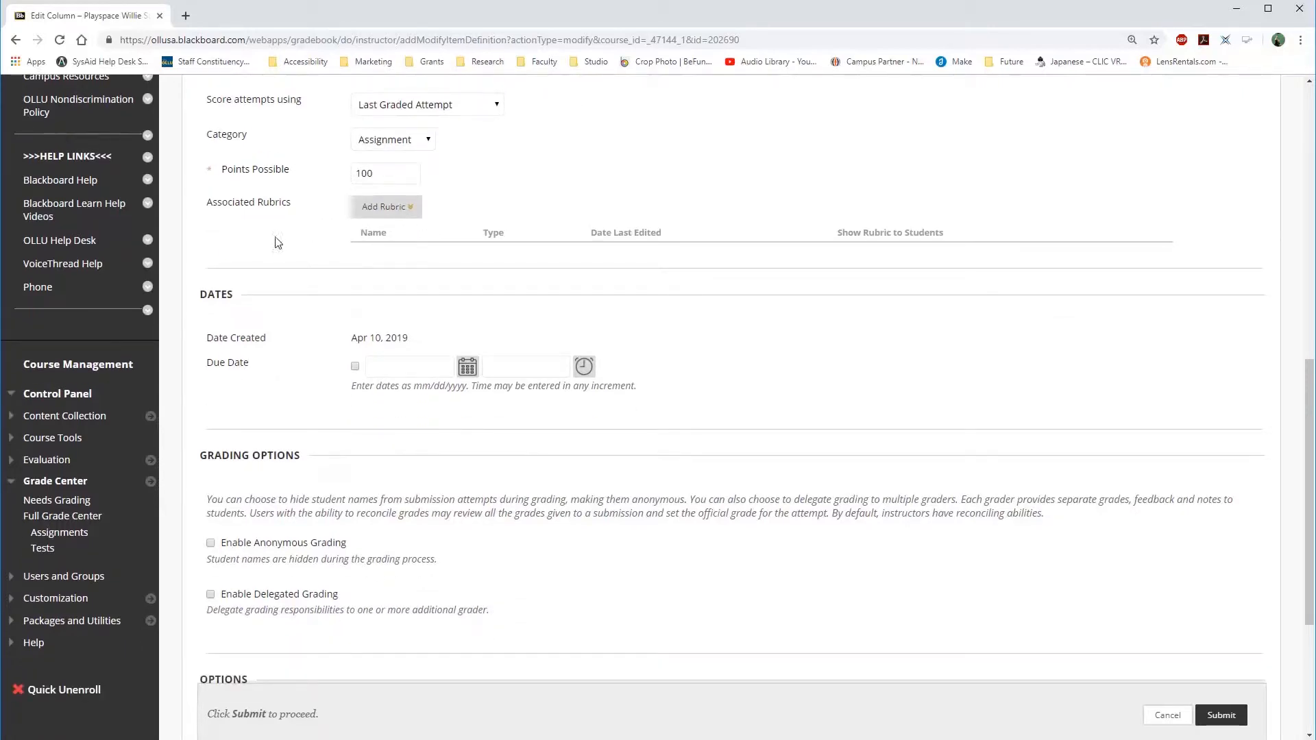
pyautogui.scroll(-1, 271, 365)
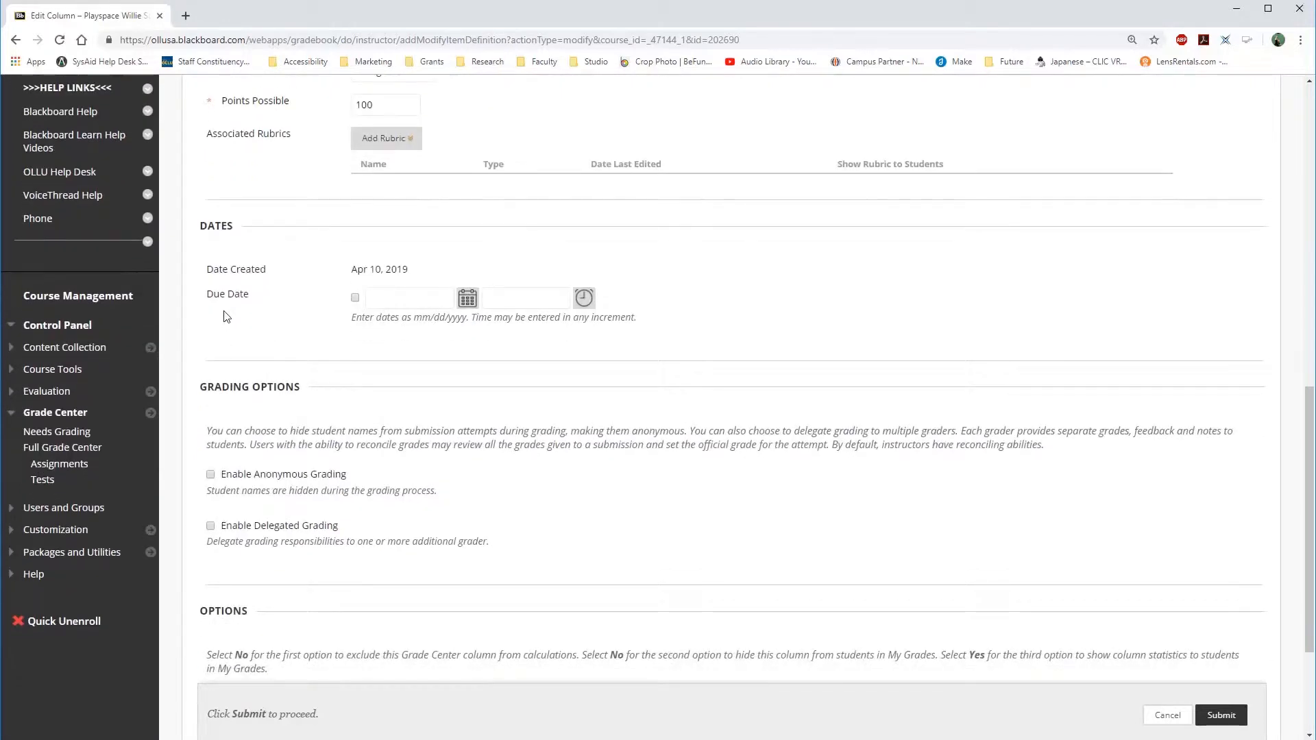
pyautogui.scroll(-3, 247, 323)
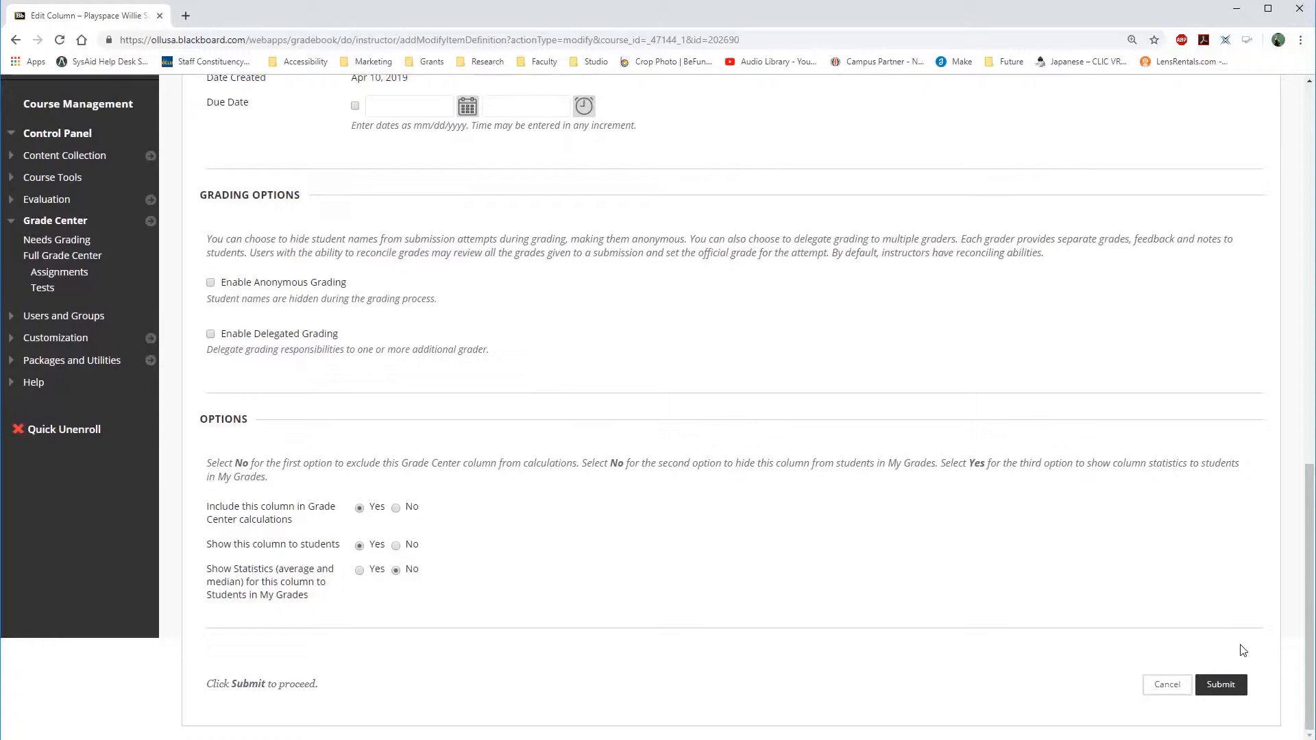
pyautogui.click(1230, 689)
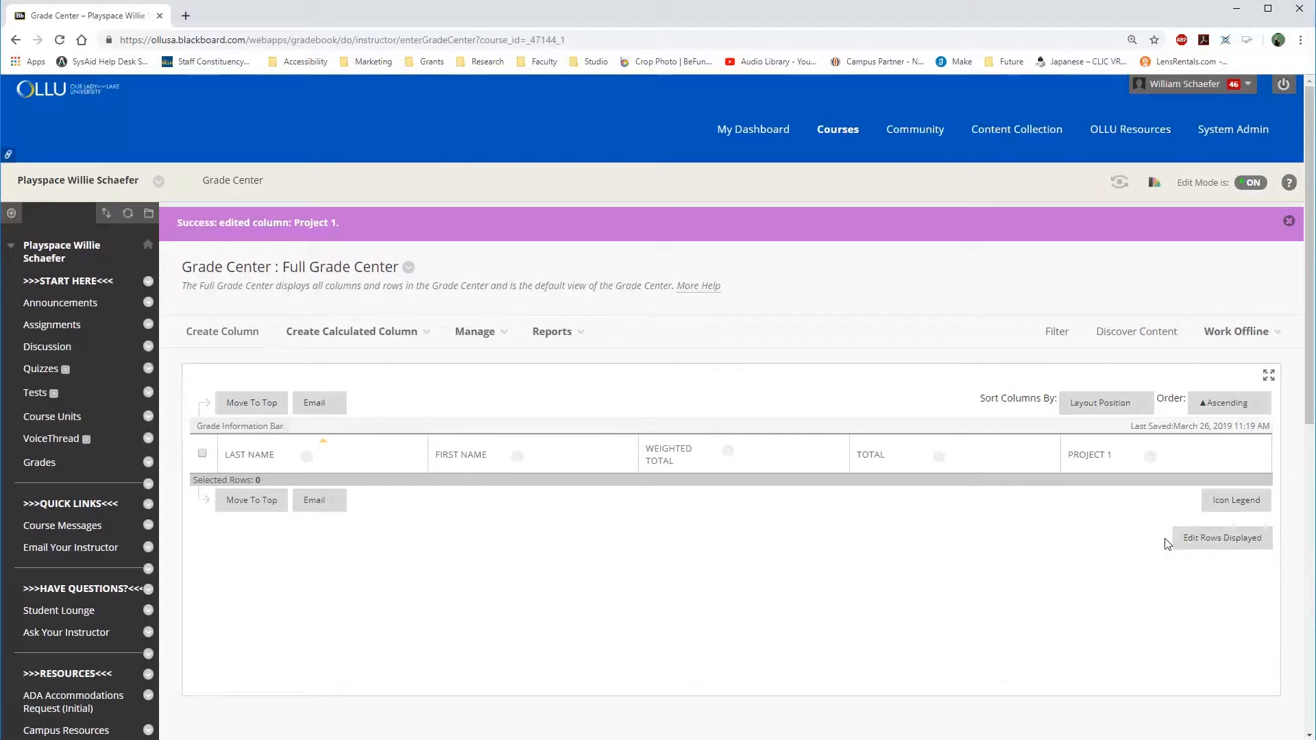
# Step: Look through the actions available for the Project 1 column and dismiss them without choosing one
pyautogui.click(1151, 457)
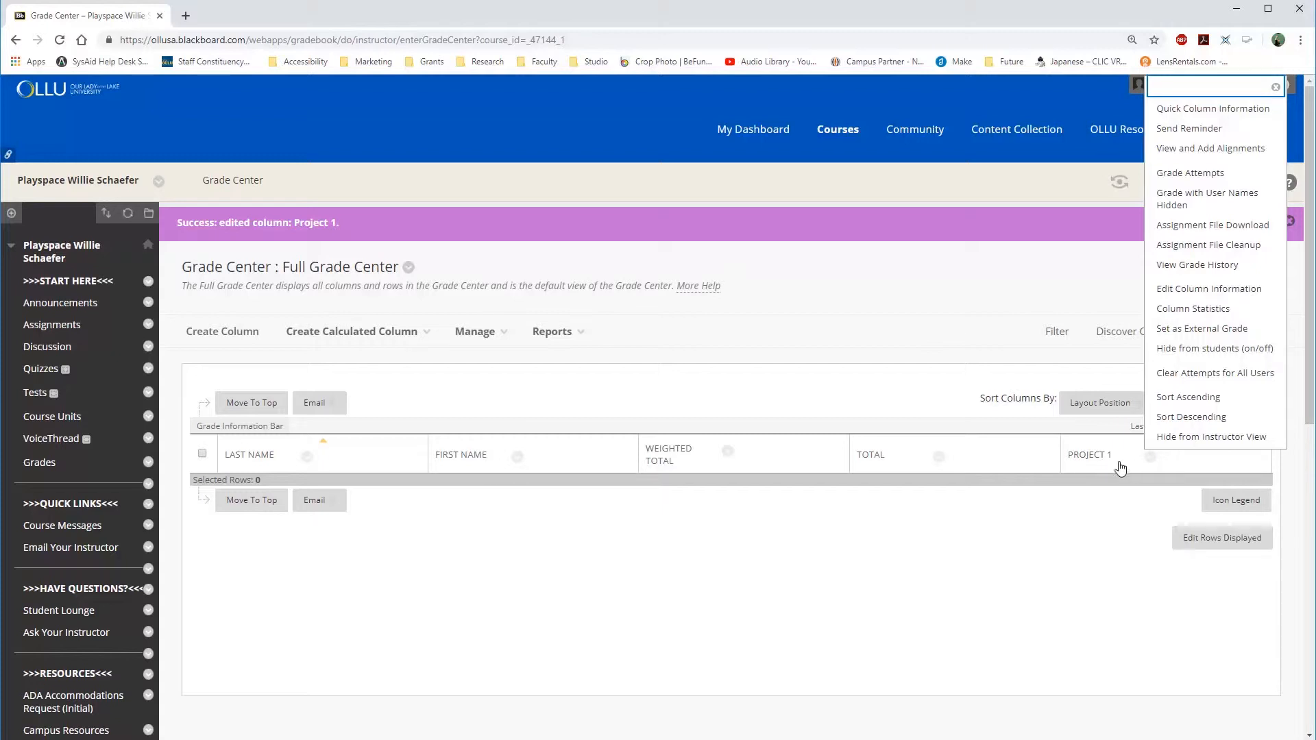
pyautogui.click(1075, 580)
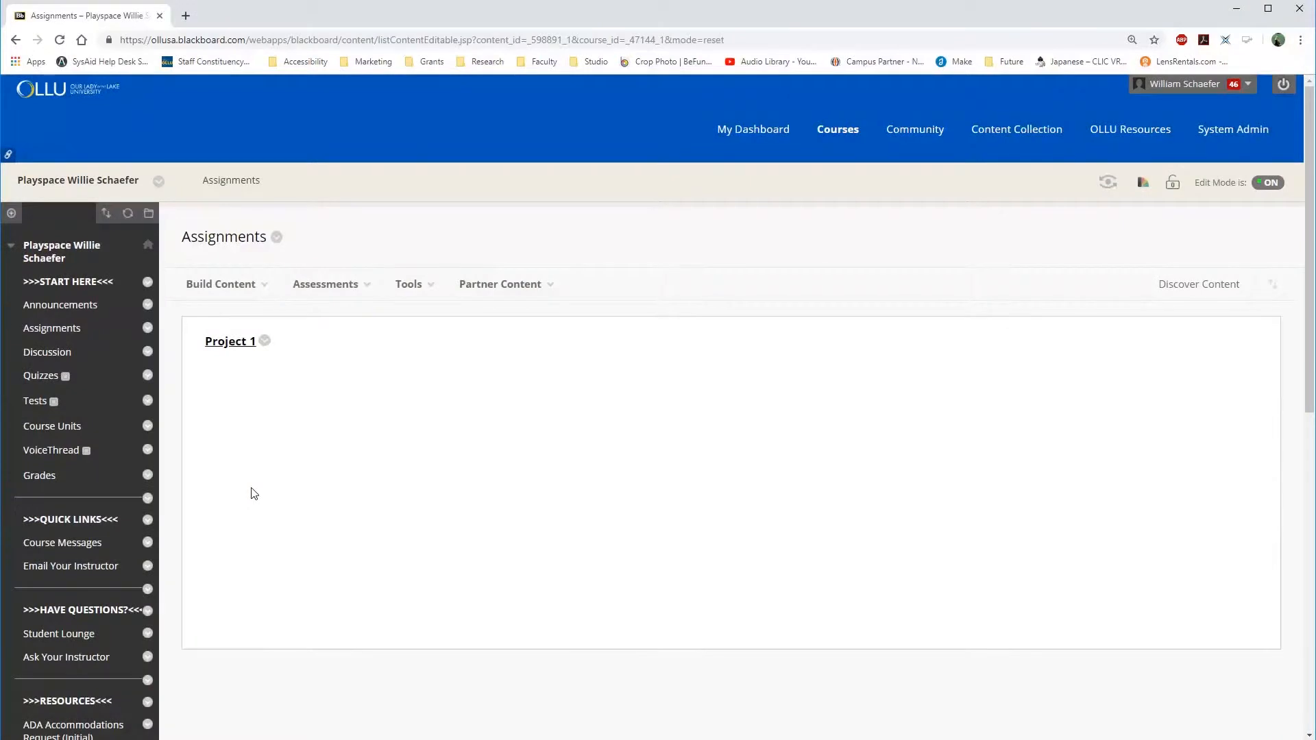
# Step: Return to the Full Grade Center from the Assignments page
pyautogui.scroll(-3, 251, 493)
pyautogui.scroll(-6, 254, 493)
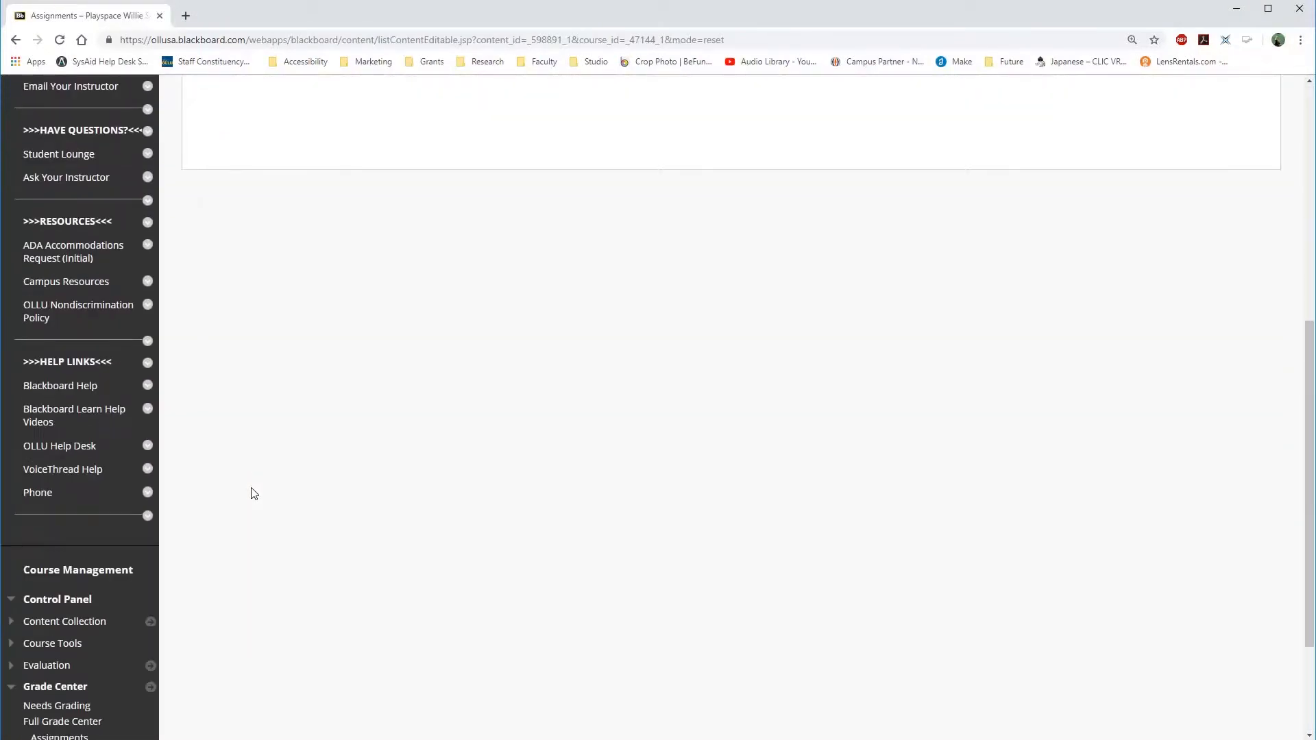
pyautogui.click(69, 552)
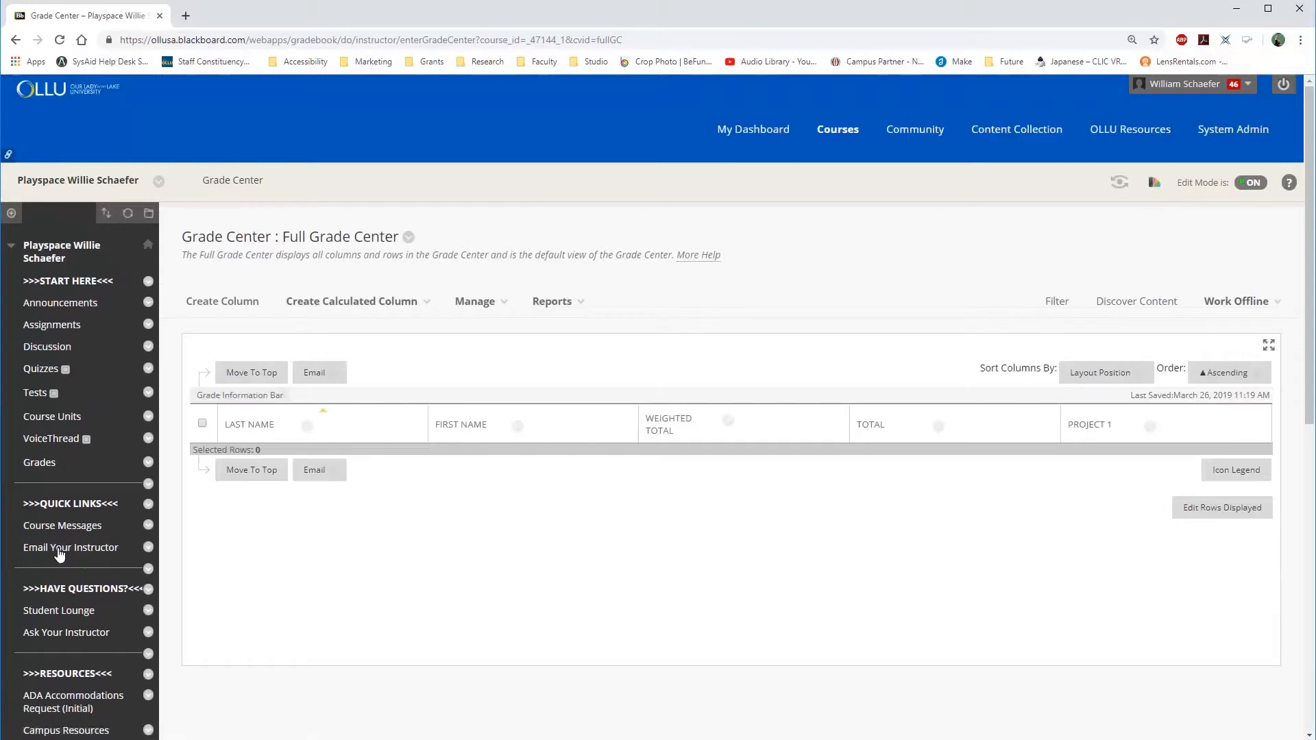
# Step: Create a grade column named Project 2 with 100 points possible, leaving it in No Category
pyautogui.click(219, 301)
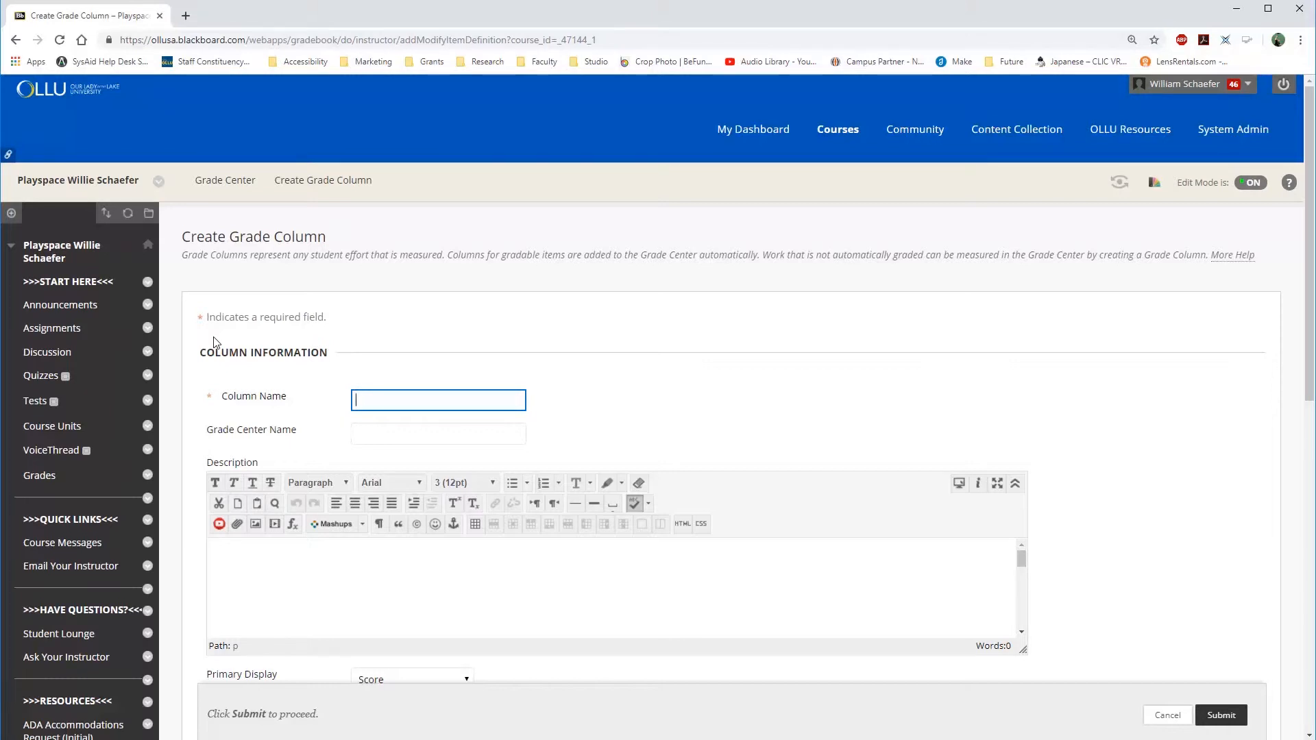
pyautogui.write('Project 2')
pyautogui.scroll(-2, 683, 469)
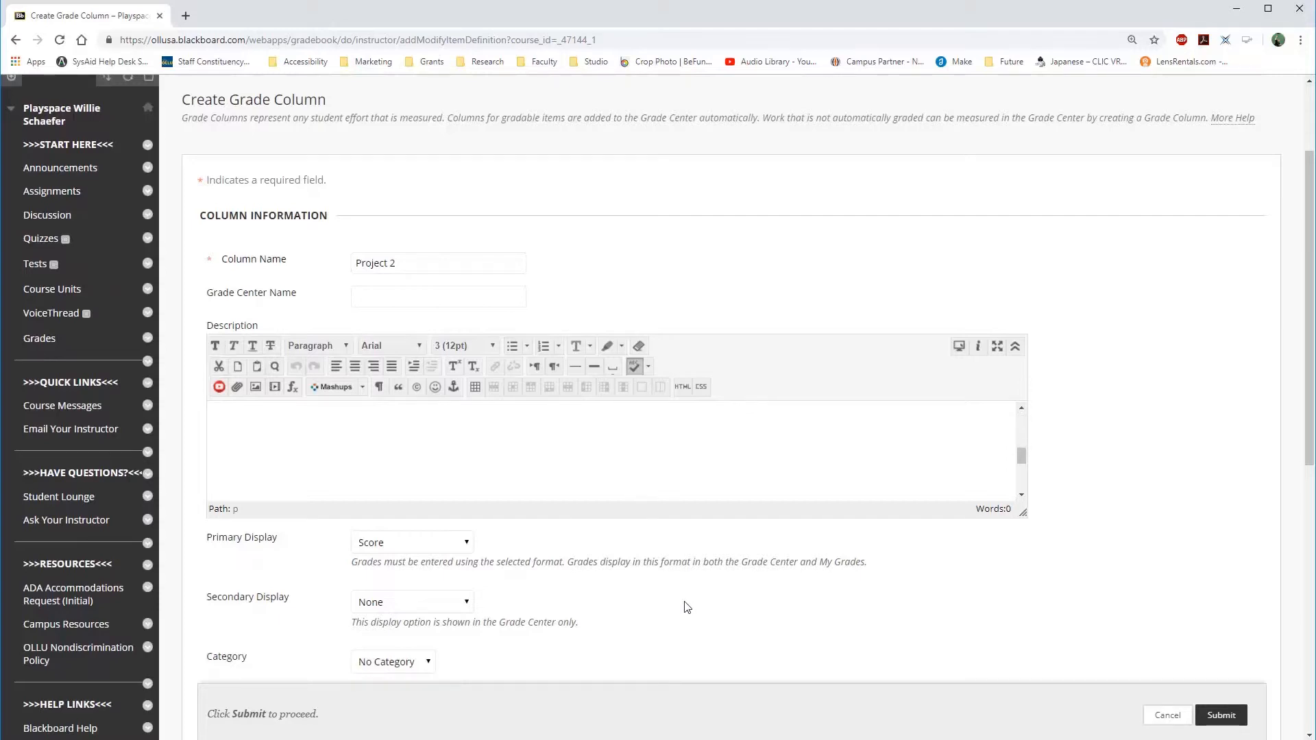
pyautogui.scroll(-2, 685, 606)
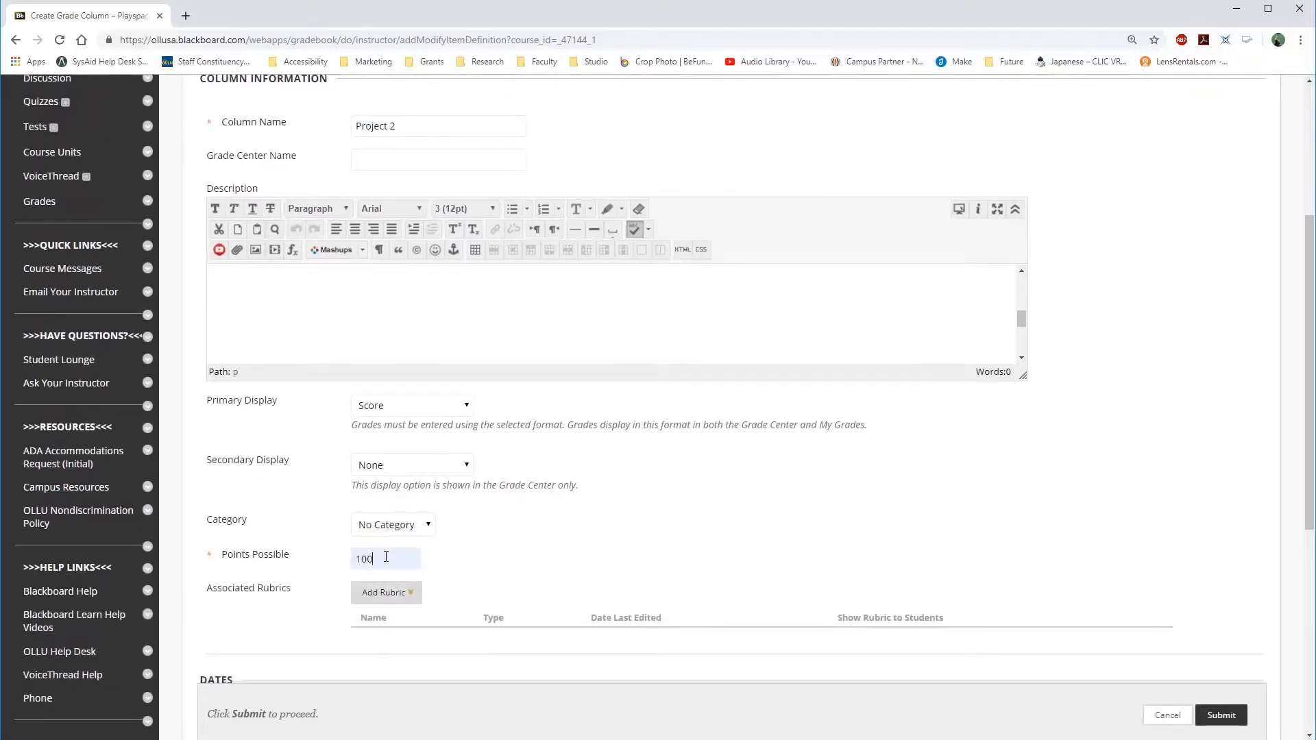
pyautogui.scroll(-2, 502, 562)
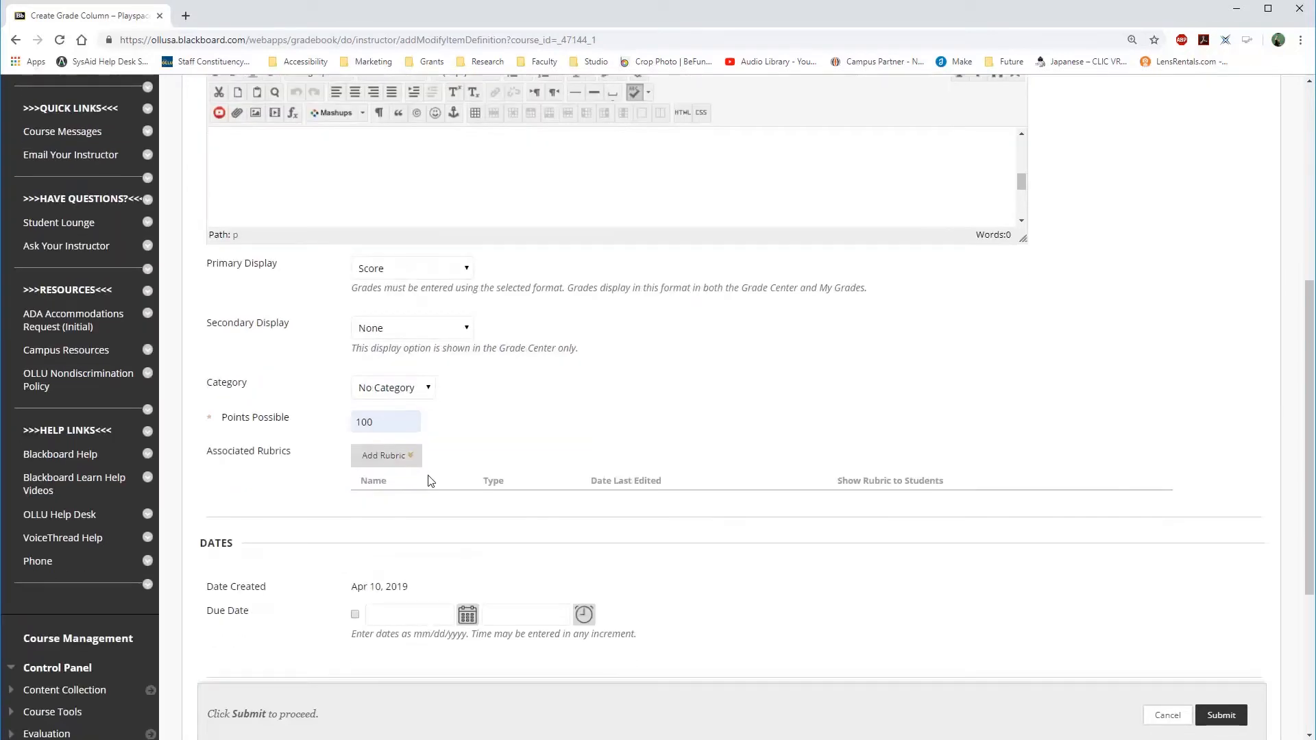
pyautogui.scroll(-3, 490, 450)
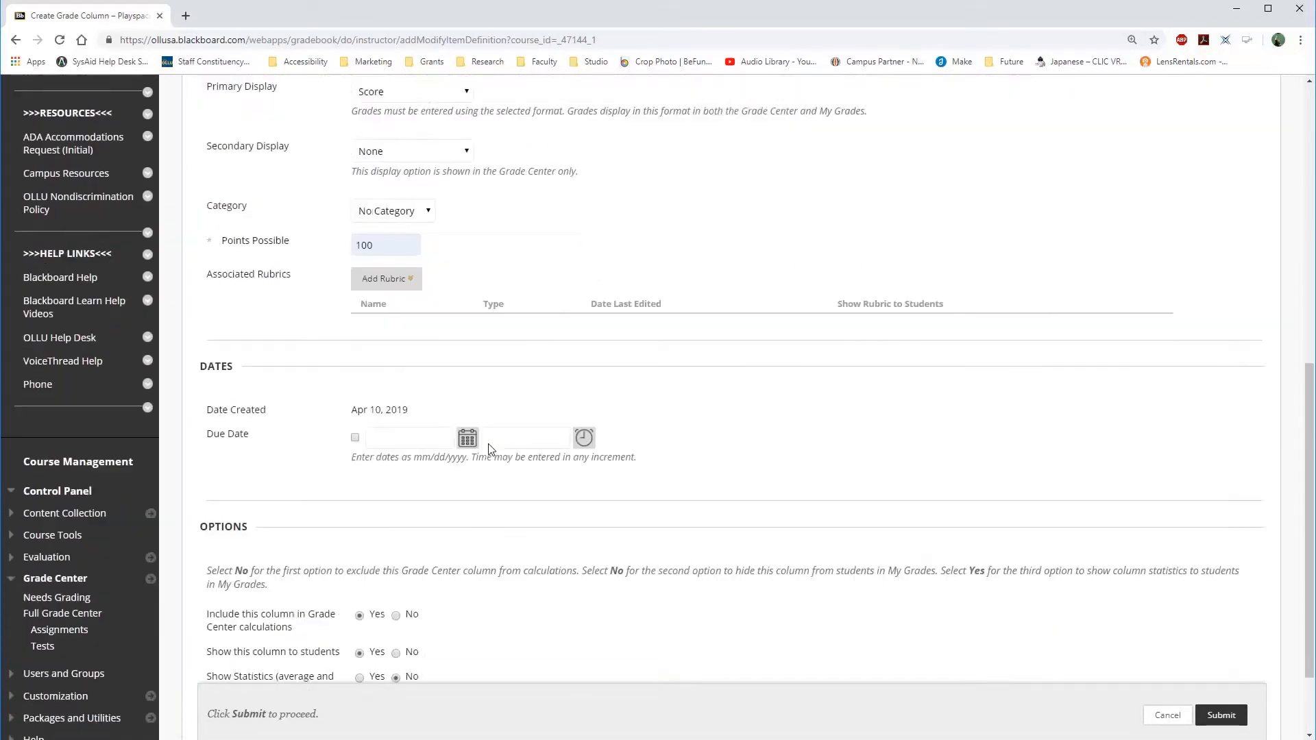
pyautogui.scroll(-2, 491, 450)
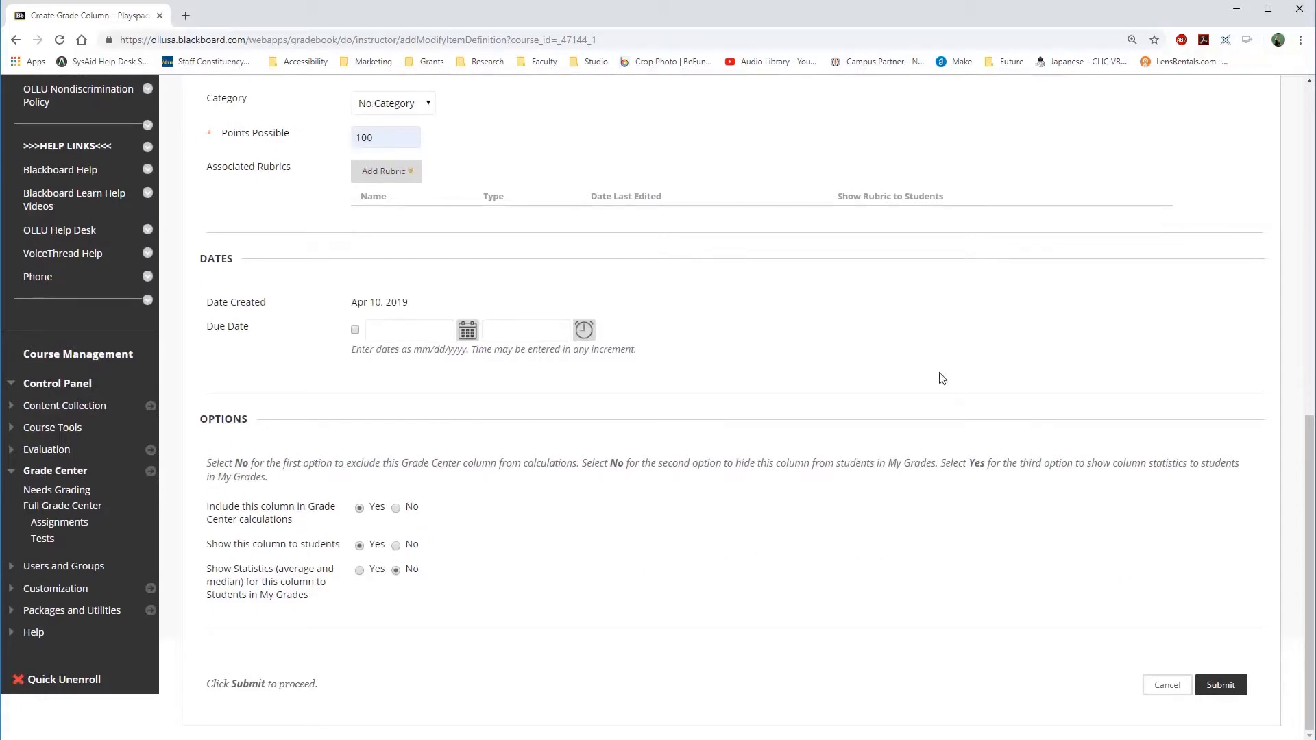
pyautogui.click(1220, 685)
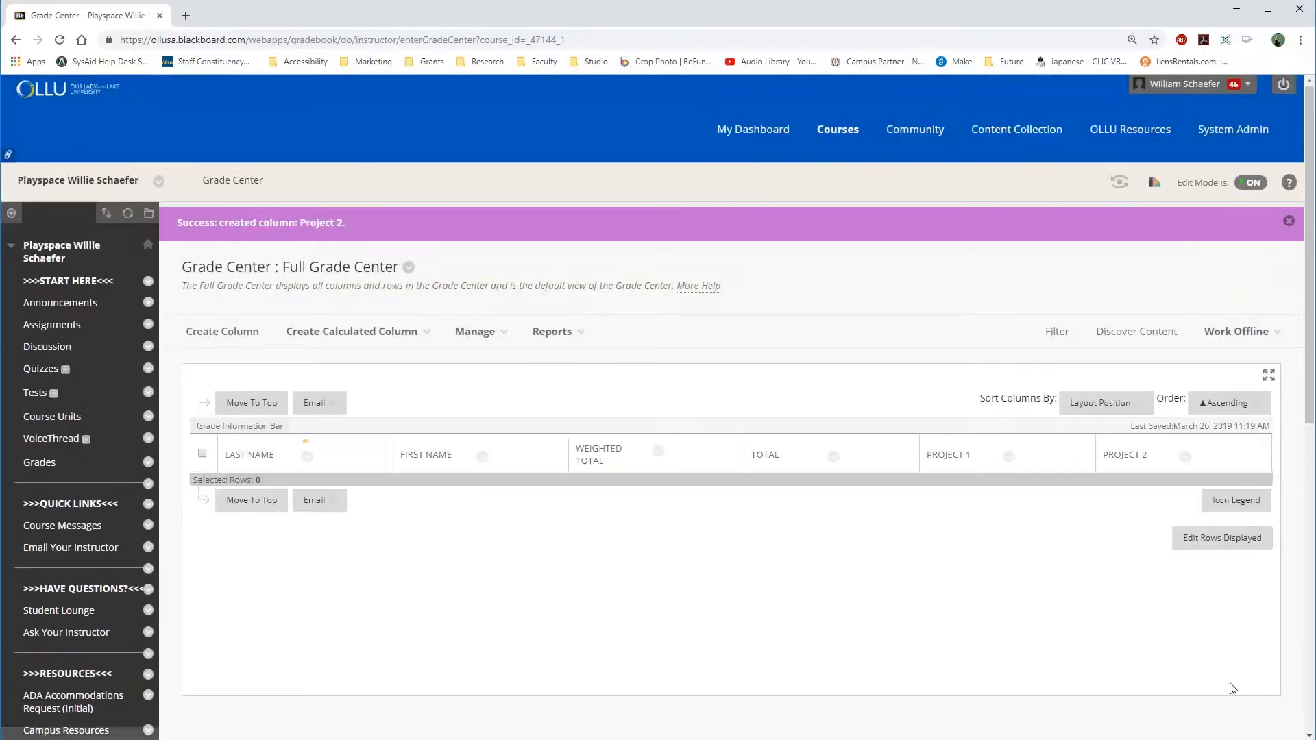
# Step: Show the actions available for the Project 2 column
pyautogui.click(1185, 457)
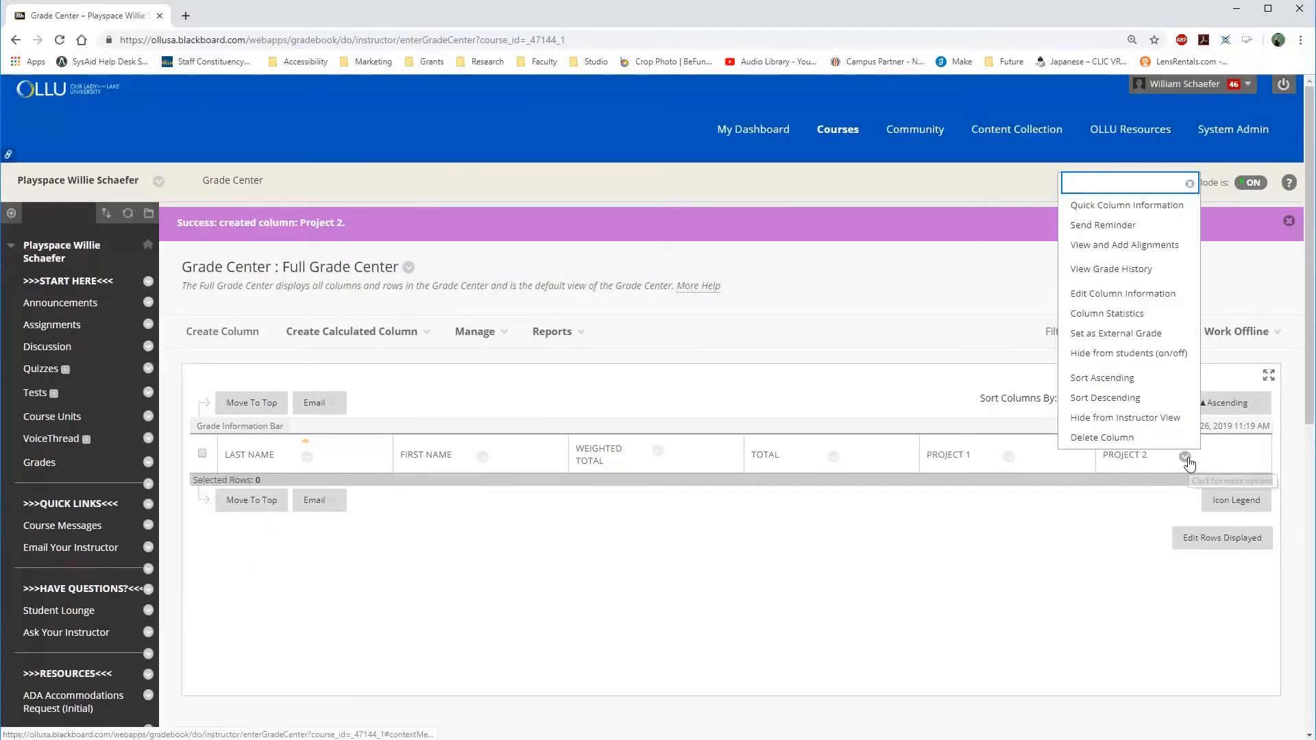